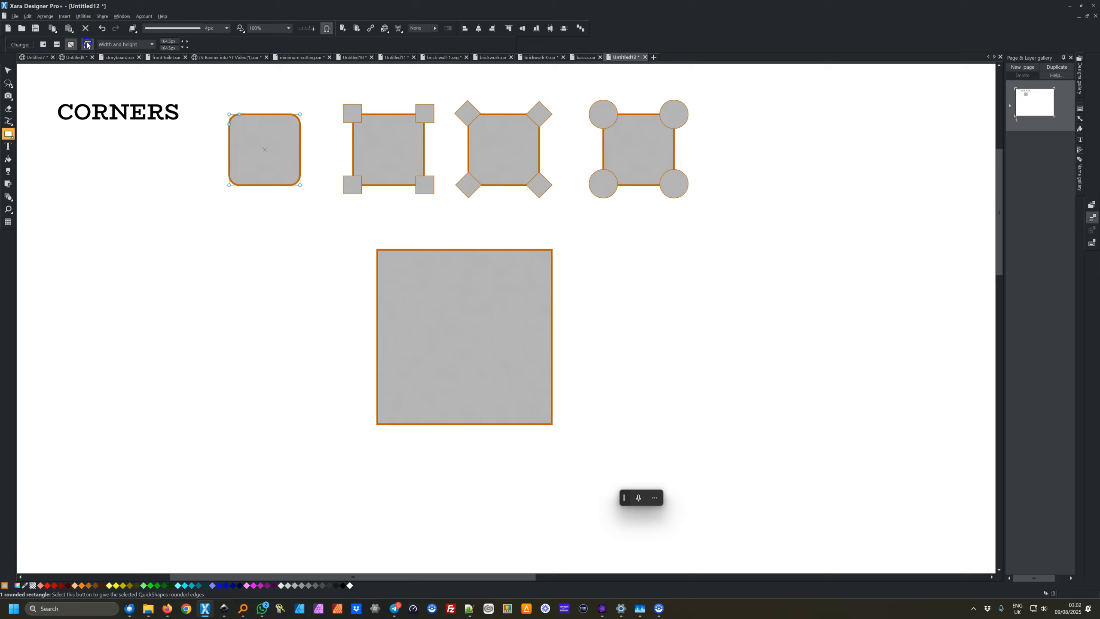
Adjust the first rounded square's corner curvature slightly, then switch back to the Selector tool
left_click(232, 126)
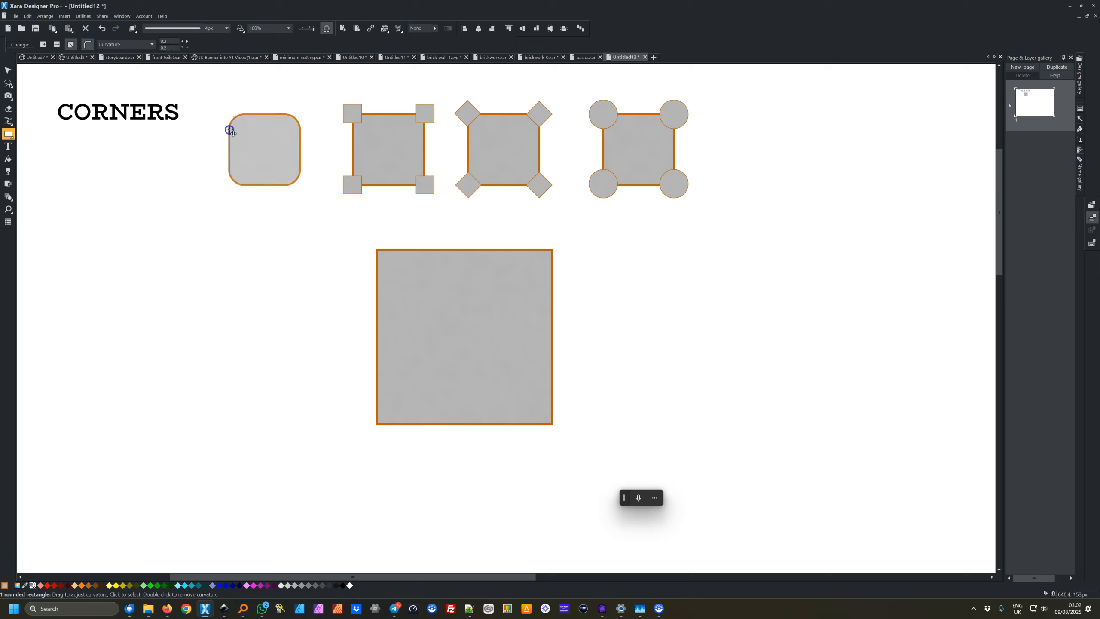
mouse_move(231, 126)
left_mouse_down()
mouse_move(227, 153)
mouse_move(229, 131)
left_mouse_up()
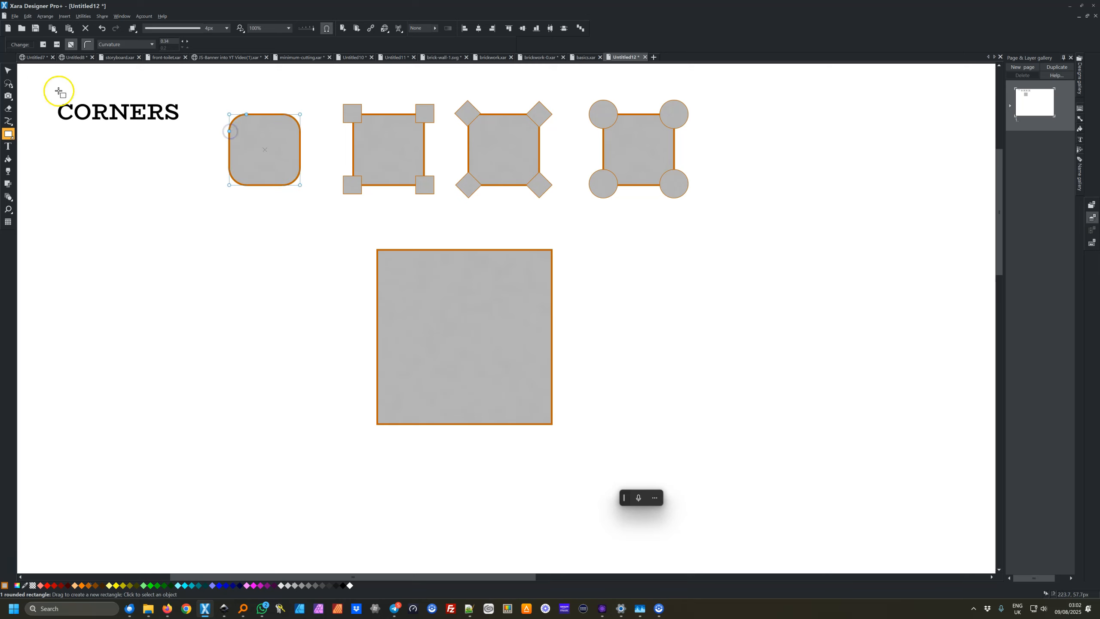
left_click(8, 71)
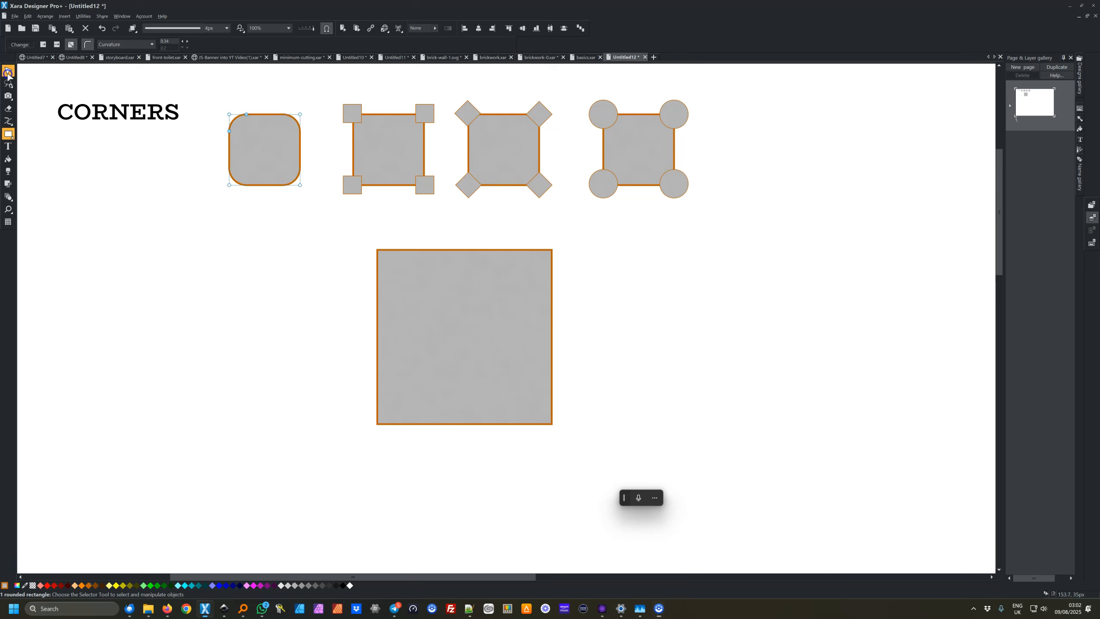
Select the second square with its four small corner squares and subtract them to cut out its corners
left_click(338, 153)
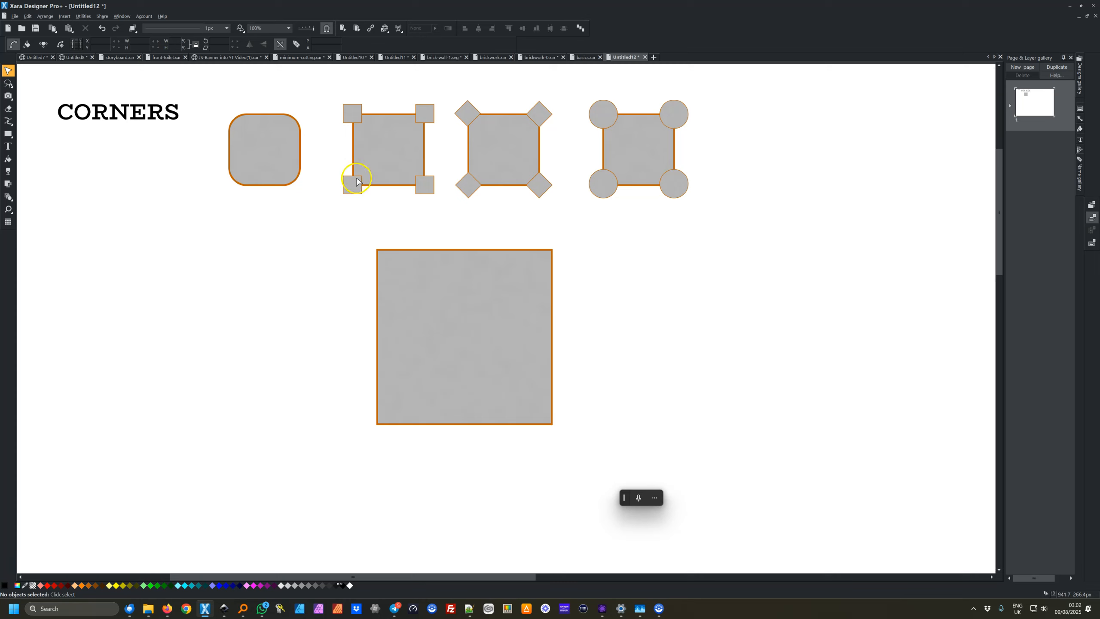
left_click(349, 118)
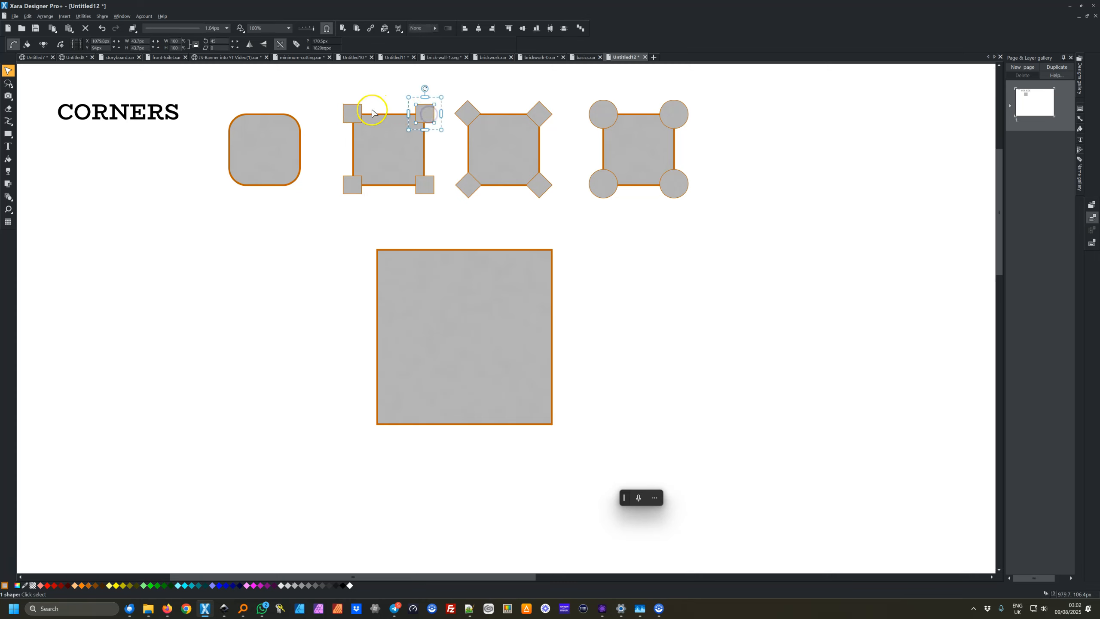
left_click(358, 111)
left_click(425, 113, "shift")
left_click(353, 190, "shift")
left_click(421, 186, "shift")
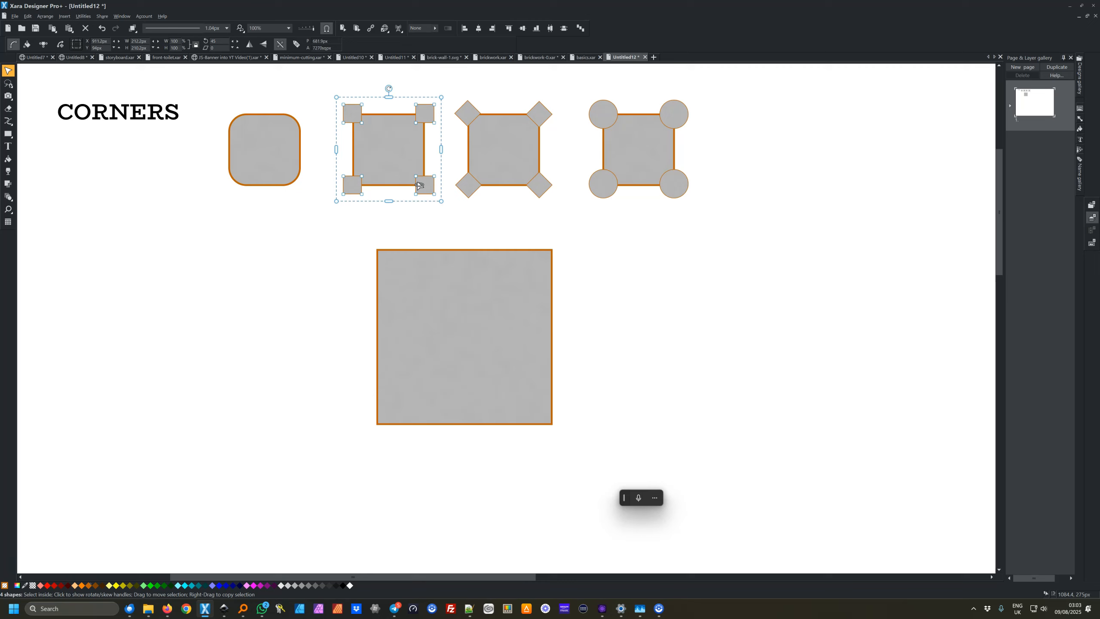
left_click(394, 171)
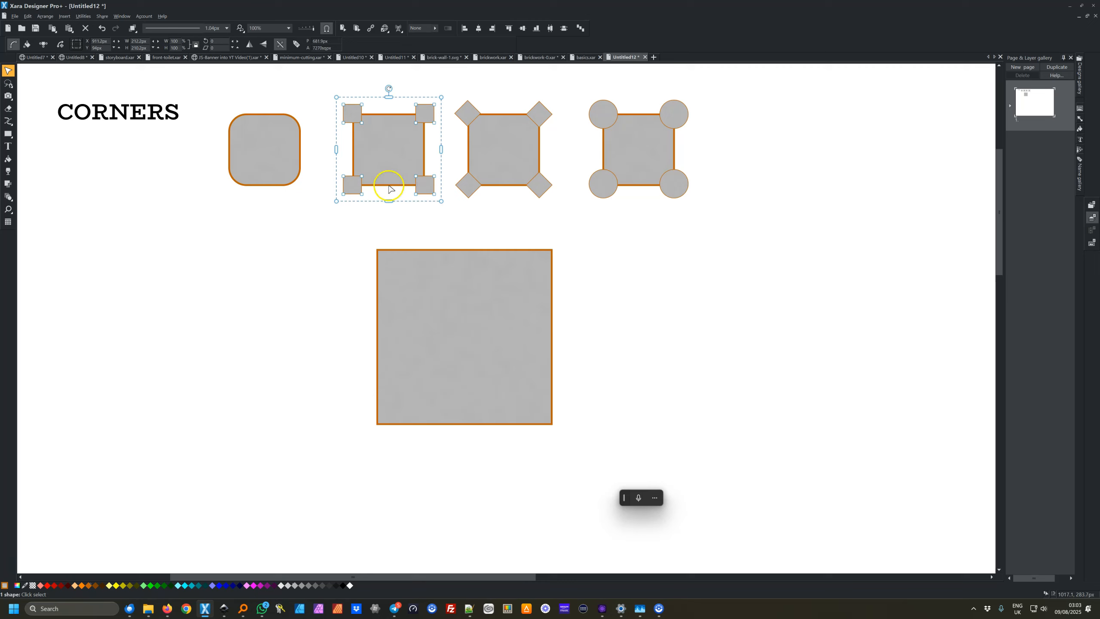
left_click(395, 157, "shift")
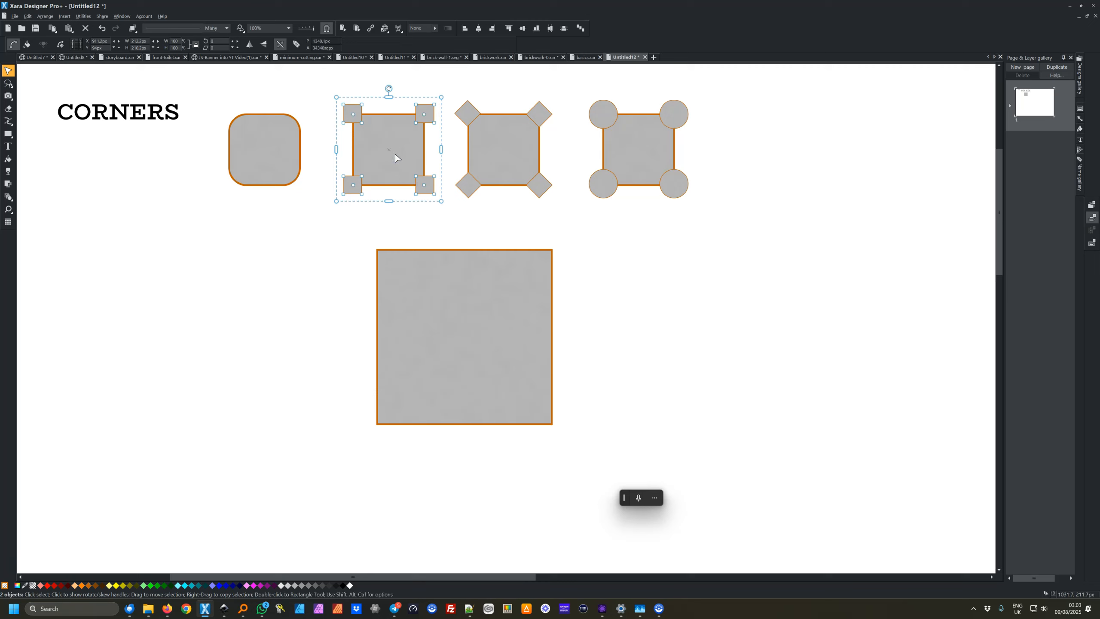
key("ctrl+2")
Select the third square with its four corner diamonds and subtract them to bevel its corners straight
left_click(456, 85)
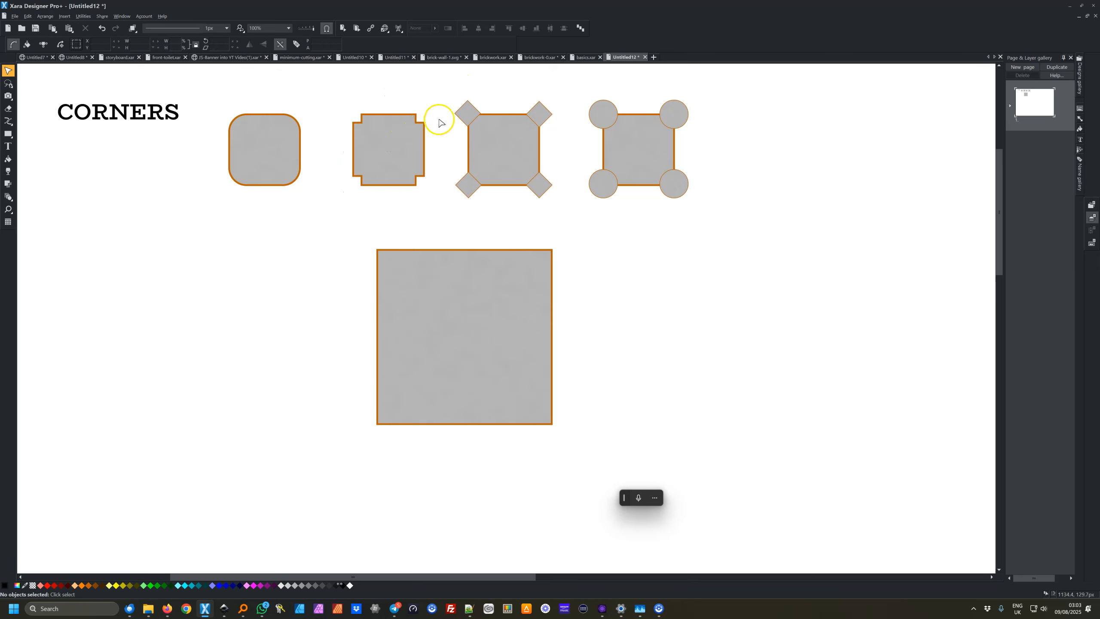
left_click(464, 117)
left_click(500, 162, "shift")
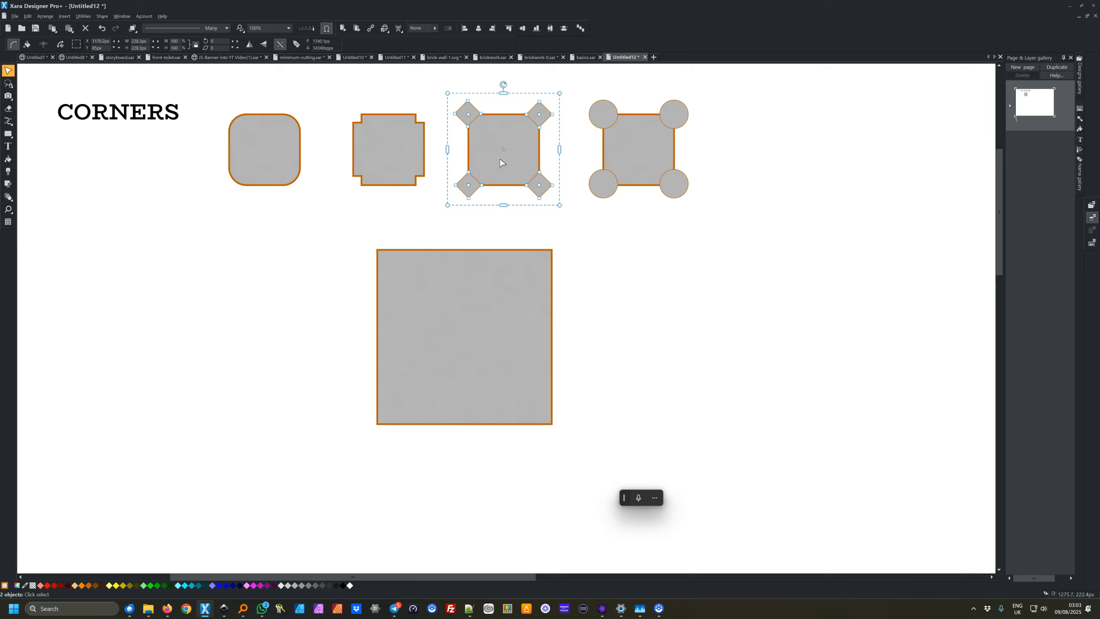
key("ctrl+2")
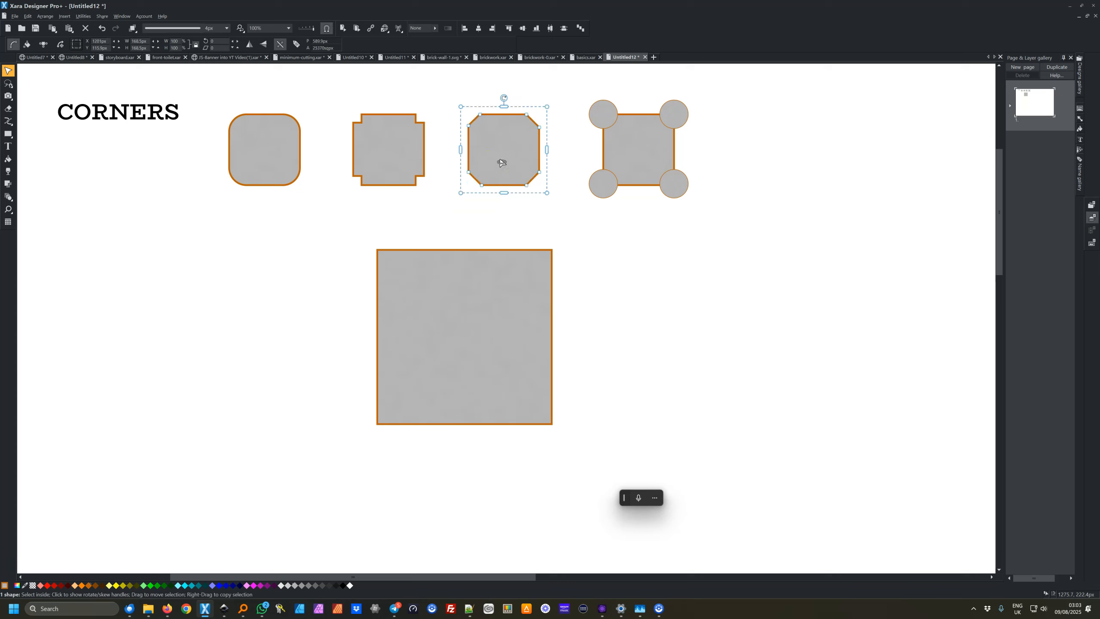
Select the fourth square with its four corner circles and subtract them to make concave corners
left_click(557, 78)
left_click(604, 118)
left_click(628, 144, "shift")
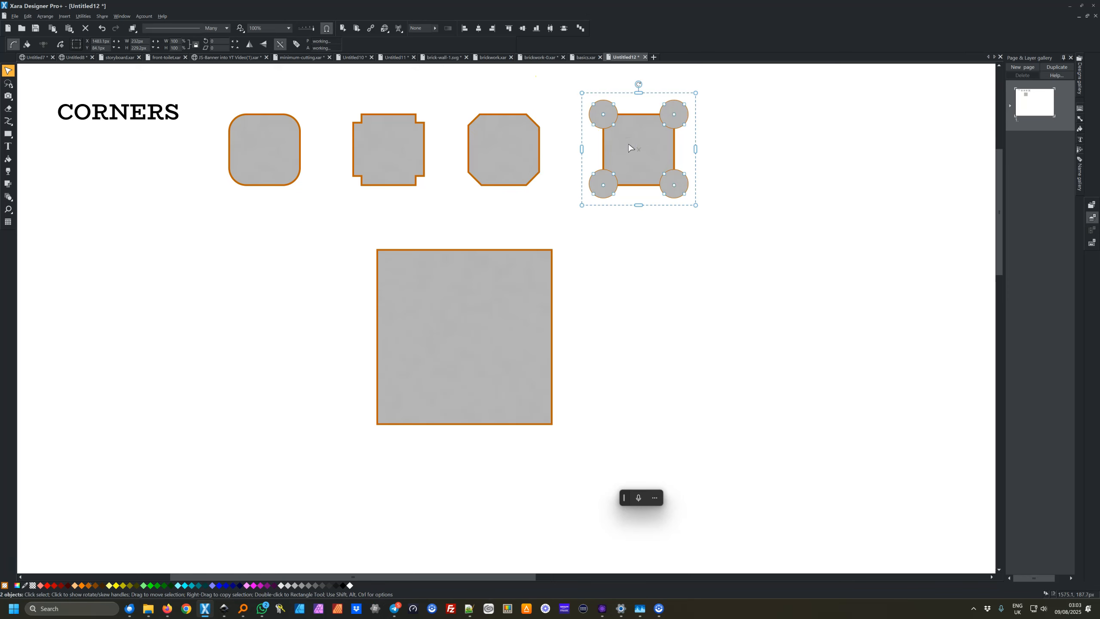
key("ctrl+2")
Convert the large square into an editable shape
left_click(808, 160)
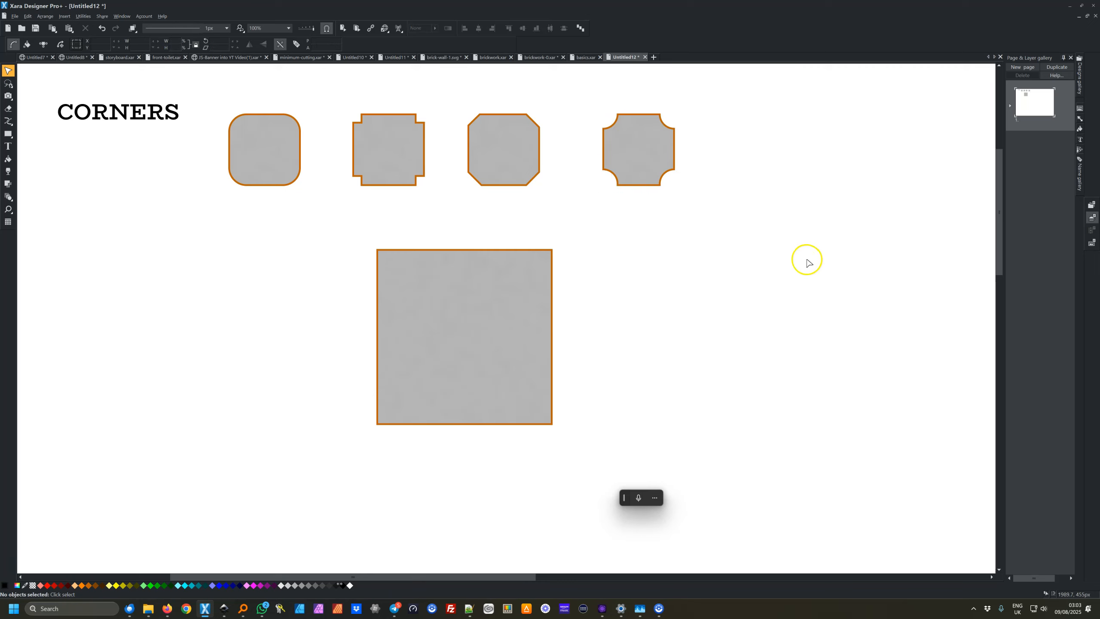
left_click(499, 346)
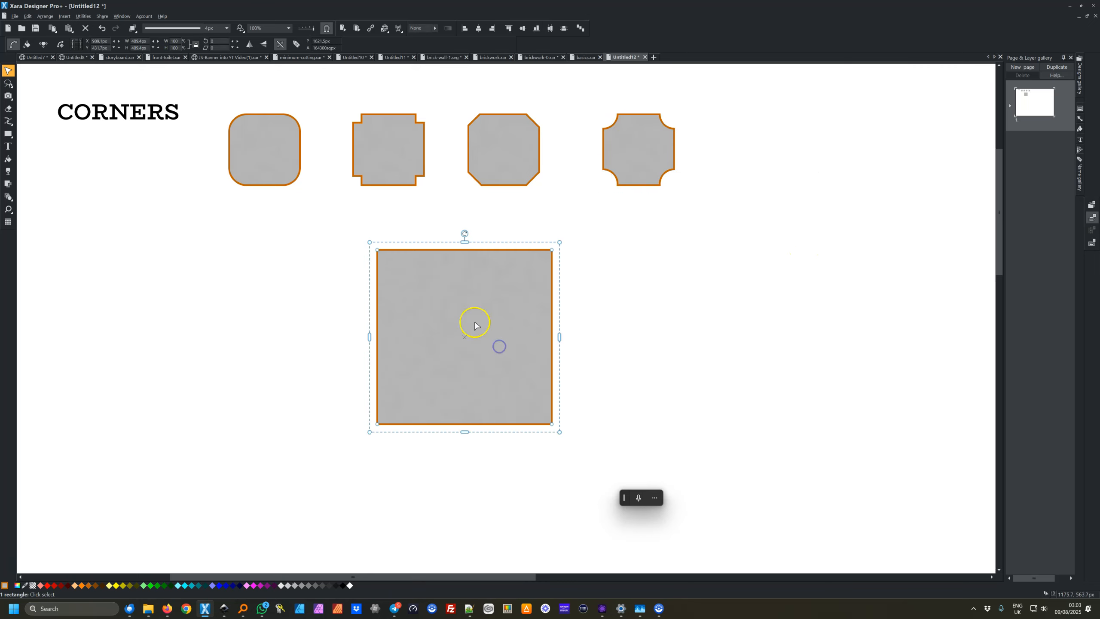
mouse_move(8, 125)
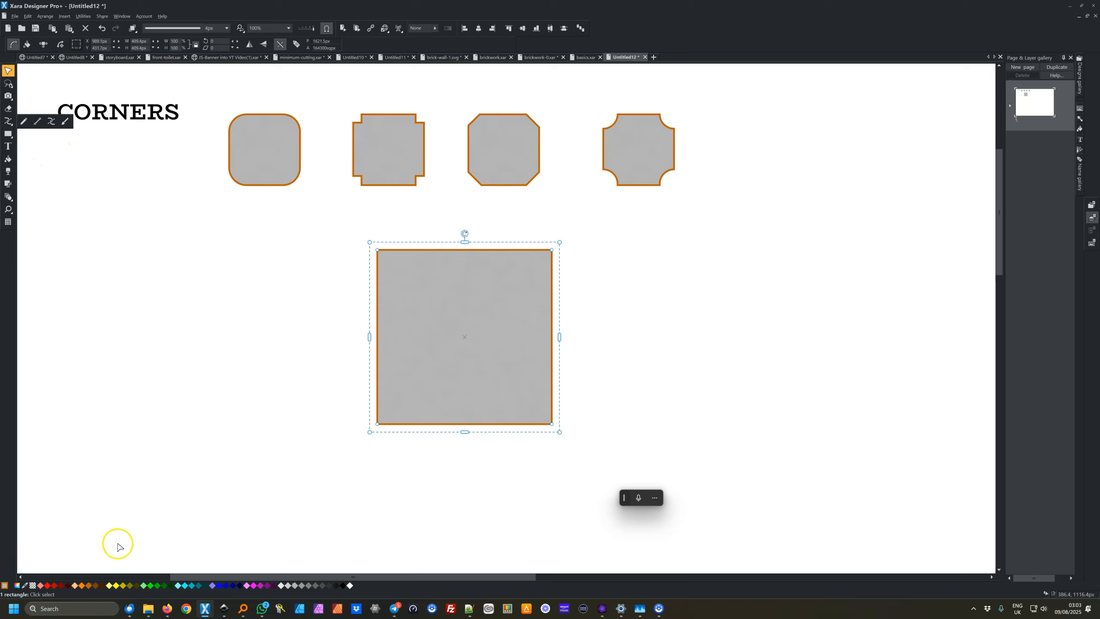
left_click(44, 17)
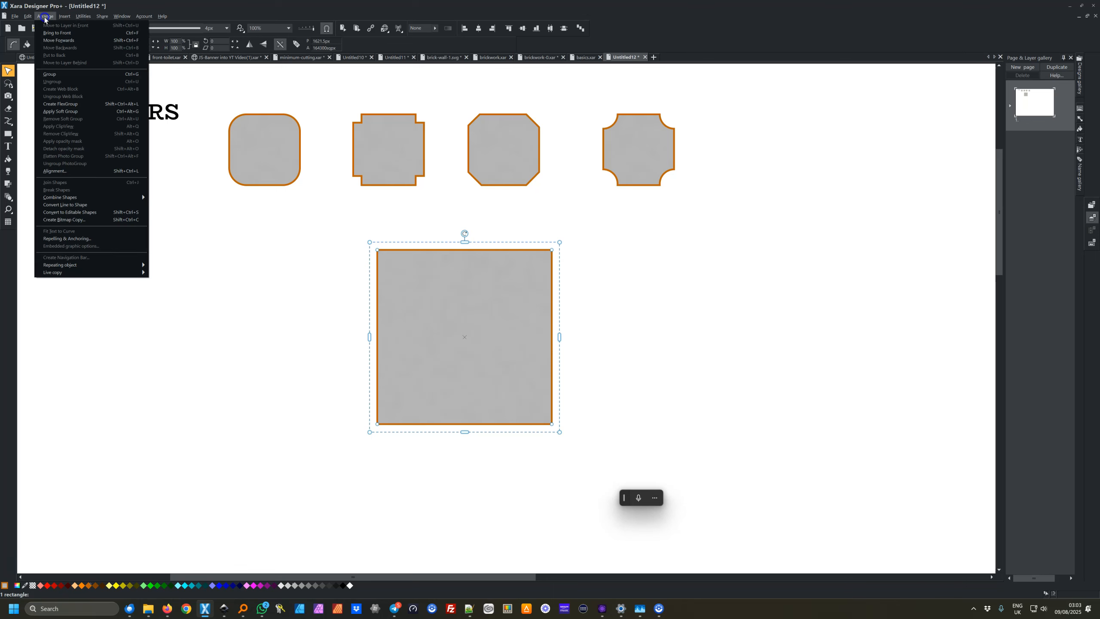
left_click(85, 212)
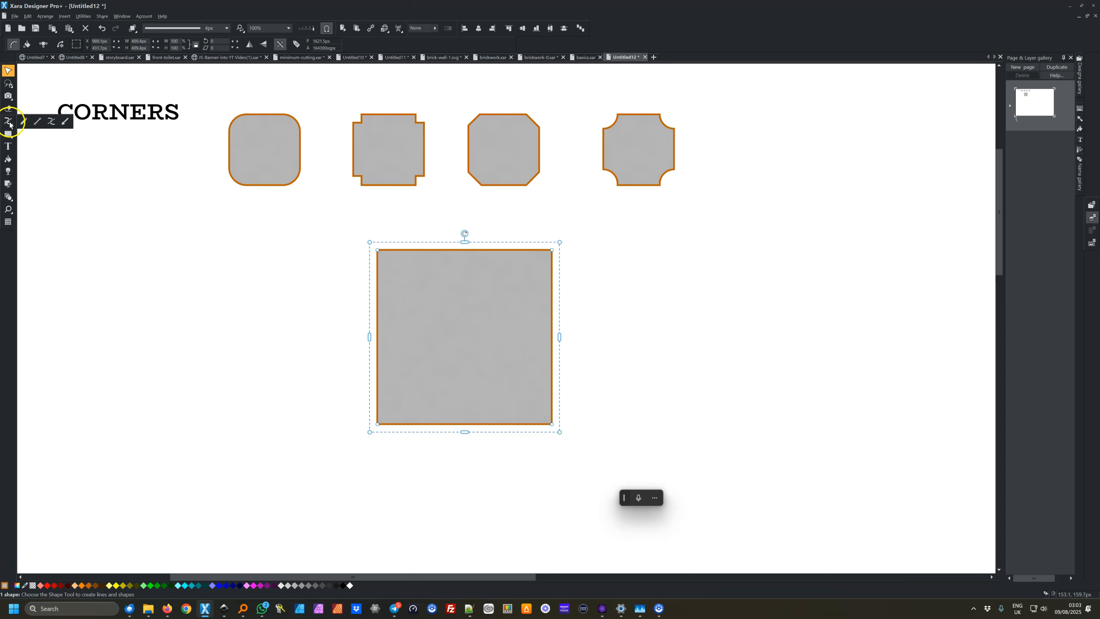
Select all the large square's points with the Shape tool and apply Cutout corners, enlarging the cutout size
left_click(8, 121)
left_click_drag(365, 239, 592, 453)
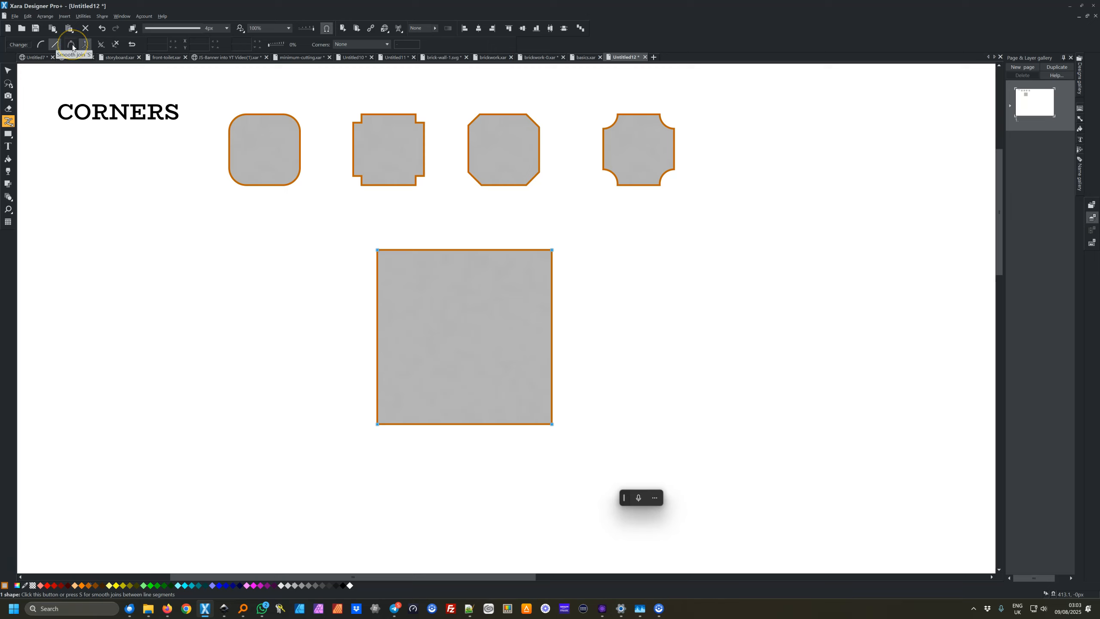
left_click(86, 47)
left_click(72, 45)
left_click(86, 45)
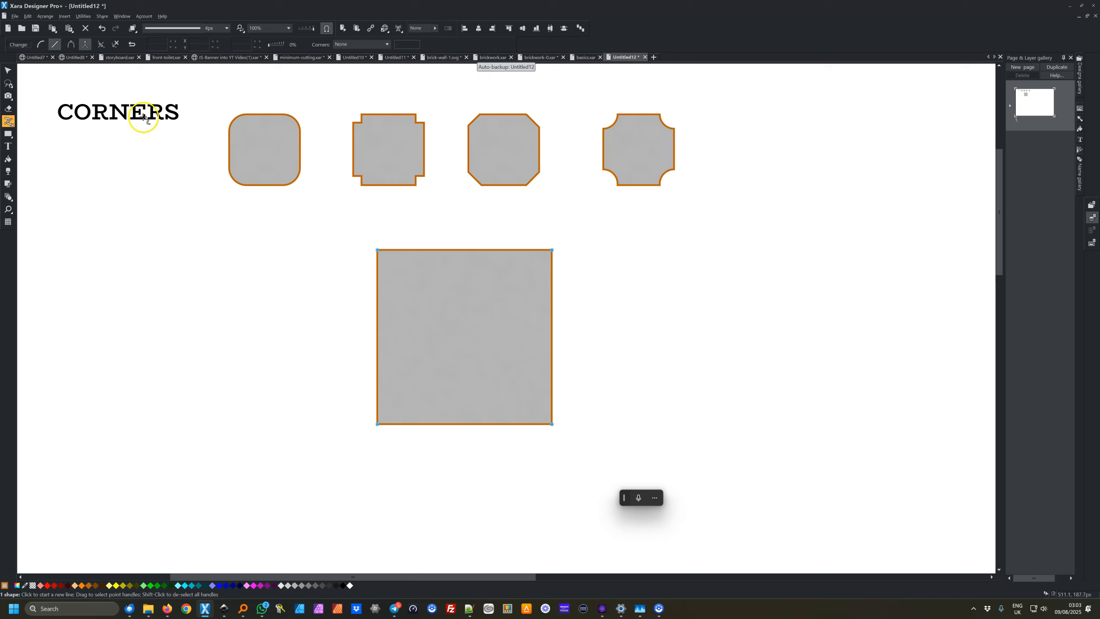
left_click_drag(346, 234, 571, 449)
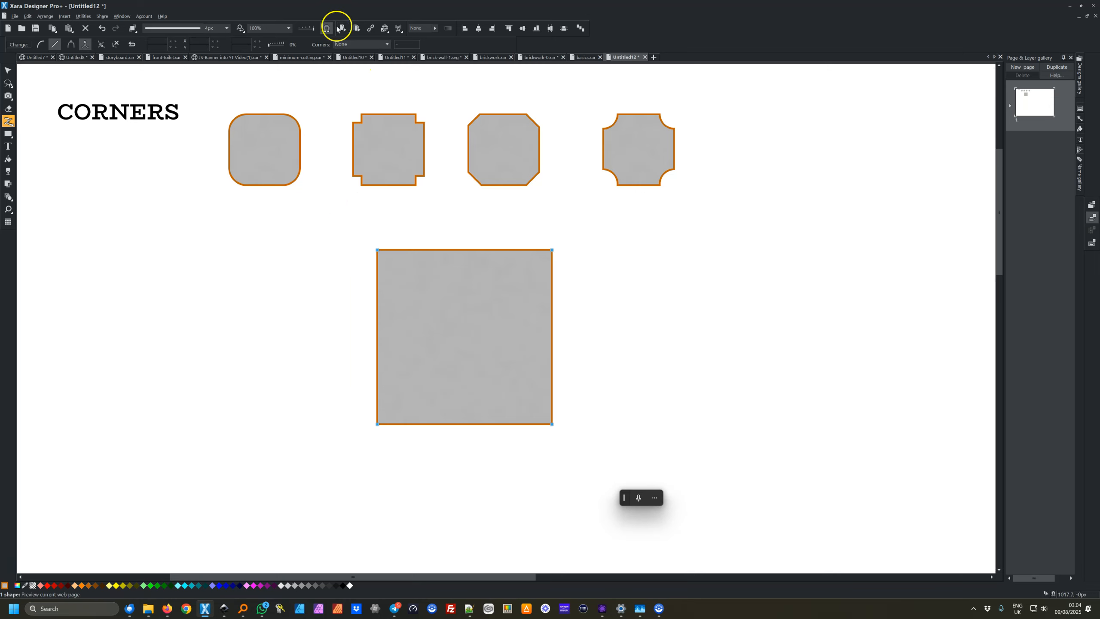
left_click(388, 46)
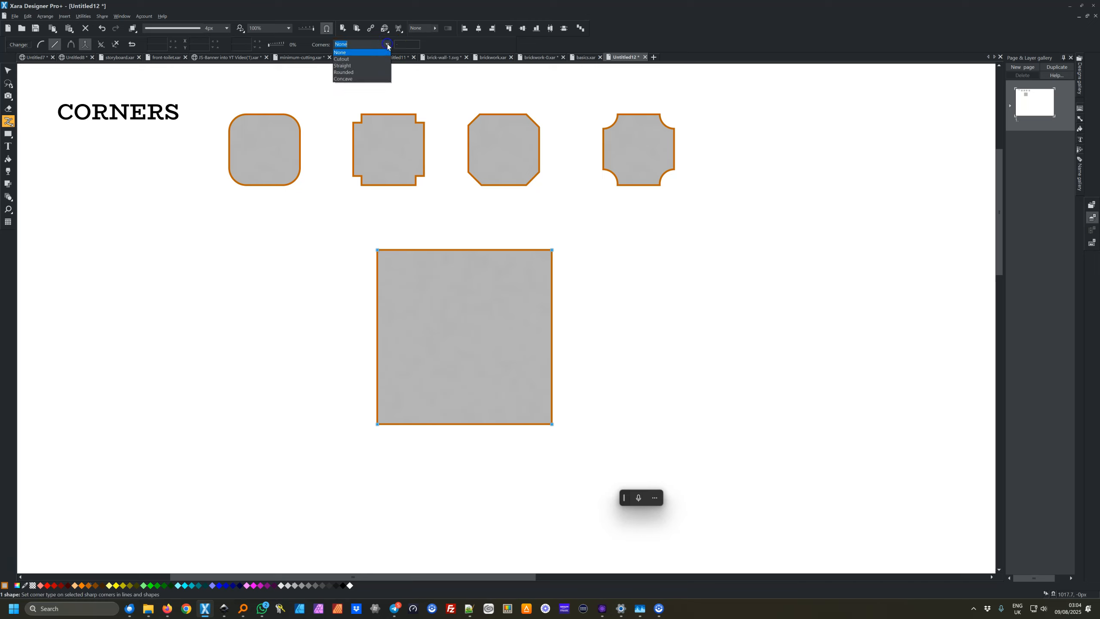
left_click(379, 60)
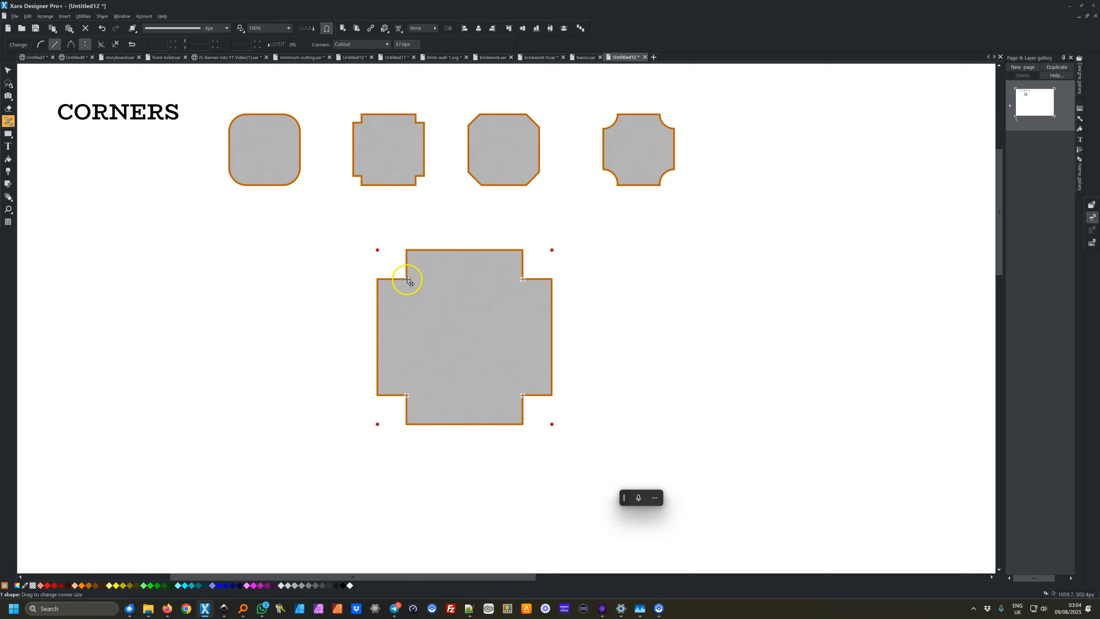
mouse_move(407, 279)
left_mouse_down()
mouse_move(425, 308)
mouse_move(415, 290)
left_mouse_up()
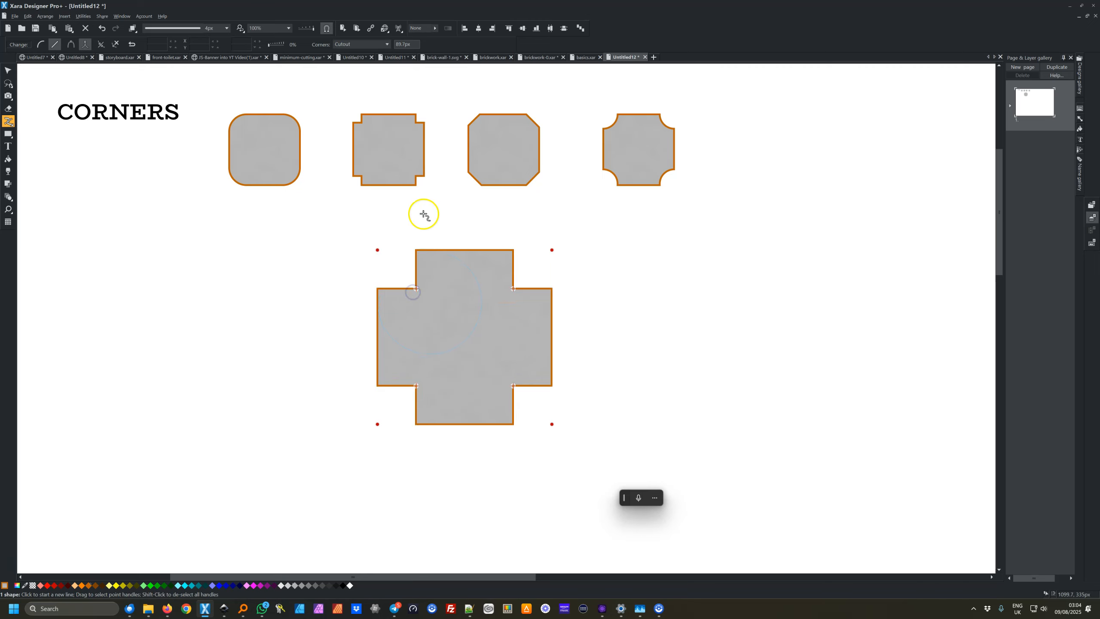
Switch the large square's corners to Straight and enlarge the corner size
left_click(388, 45)
left_click(375, 74)
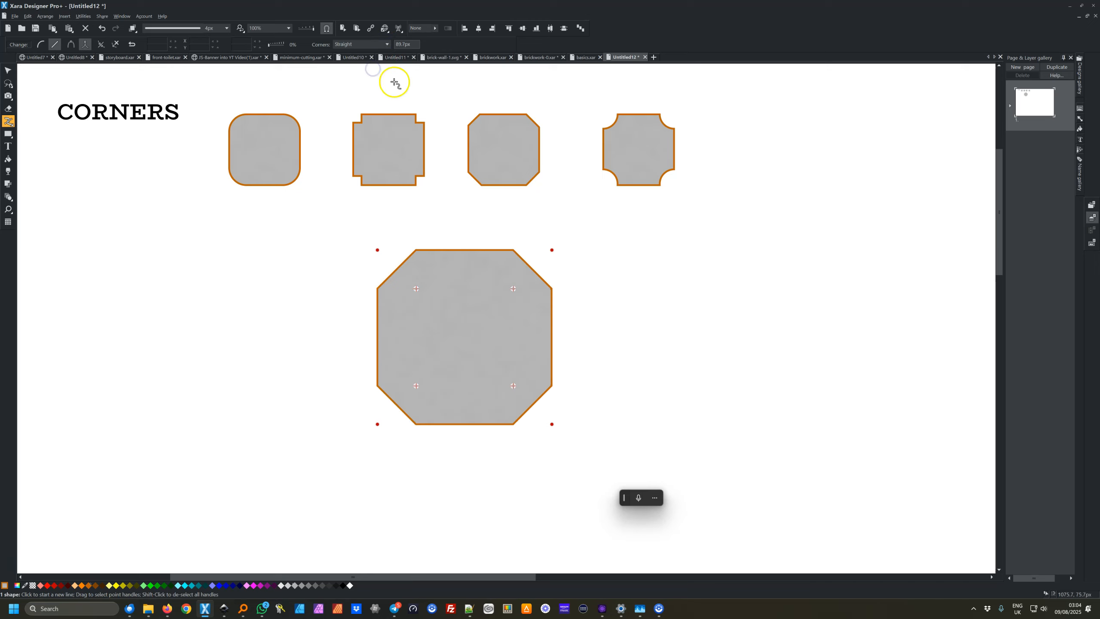
left_click_drag(513, 289, 502, 304)
Switch the large square's corners to Concave and adjust the corner size
left_click(387, 45)
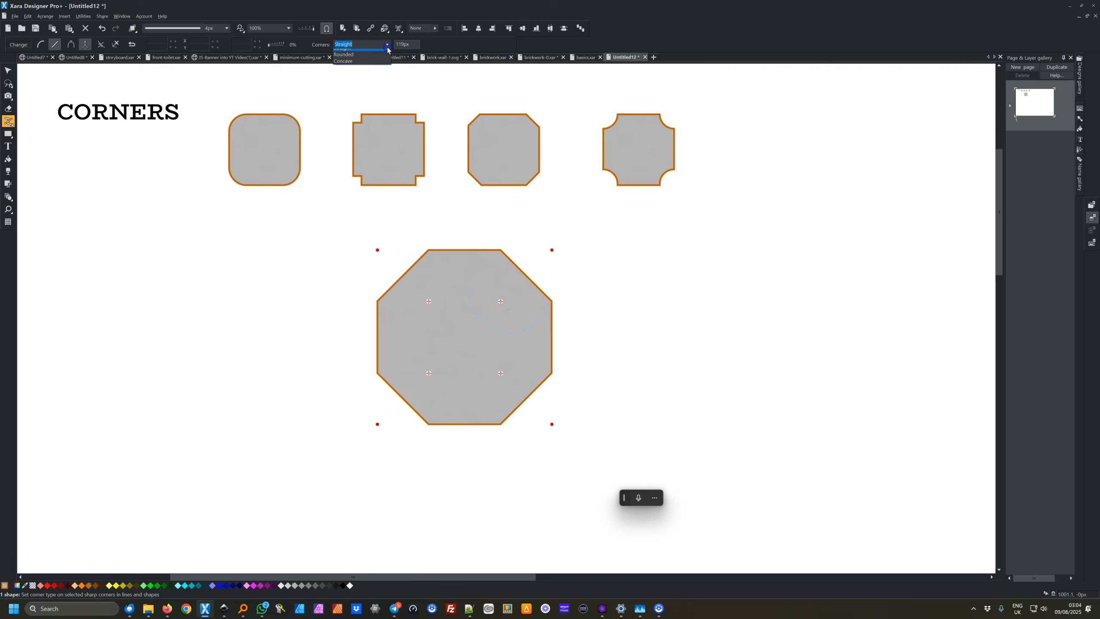
left_click(369, 69)
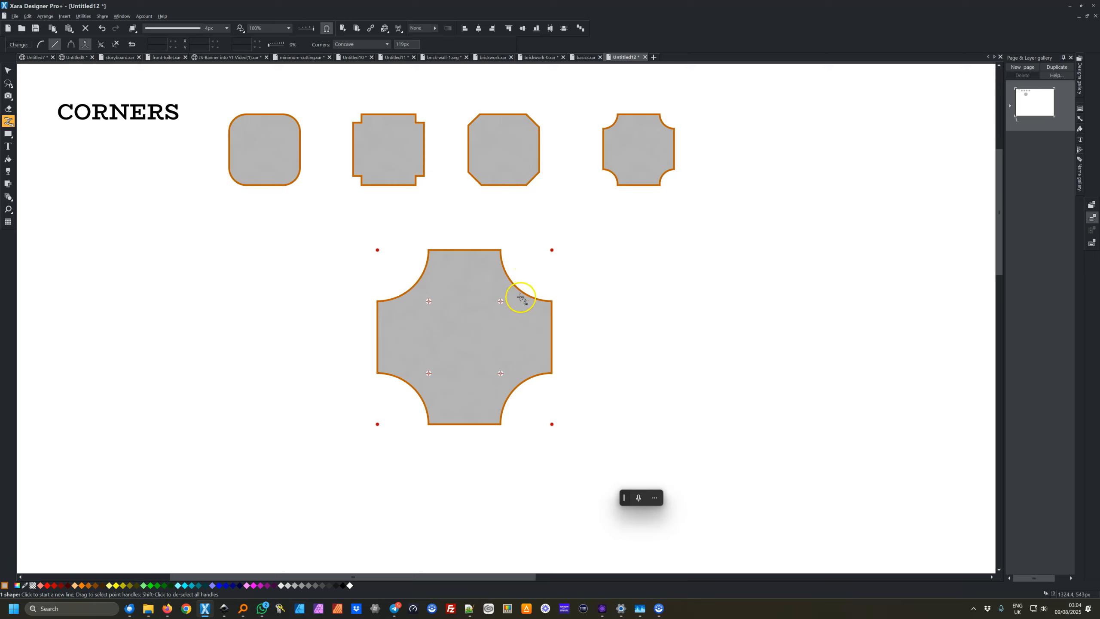
mouse_move(501, 302)
left_mouse_down()
mouse_move(513, 290)
mouse_move(503, 295)
left_mouse_up()
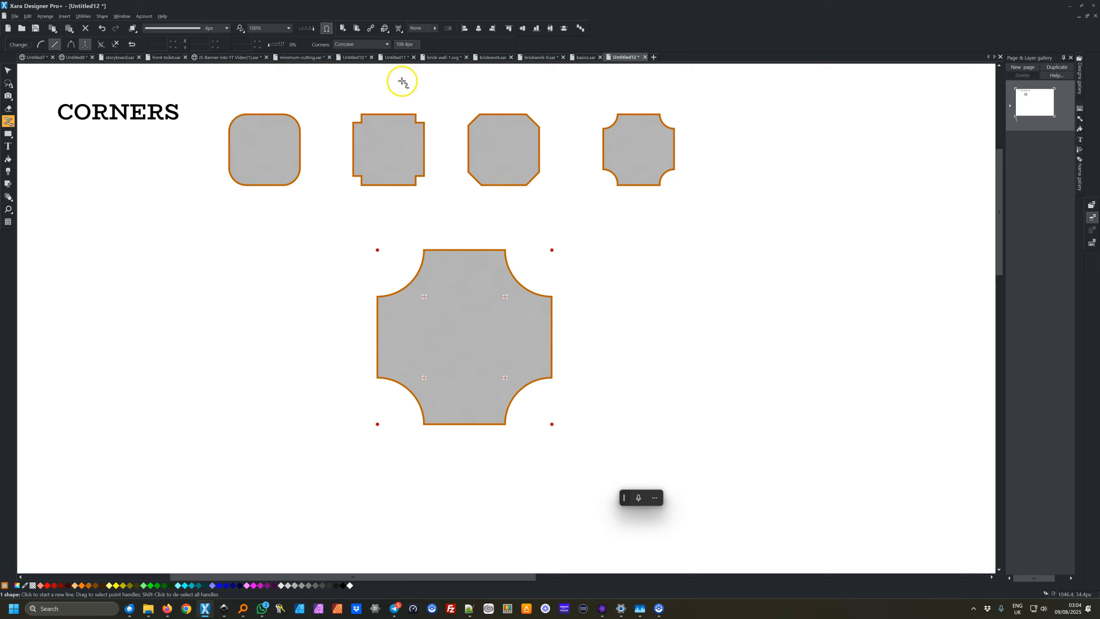
Switch the large square's corners to Rounded, then back to Concave
left_click(385, 43)
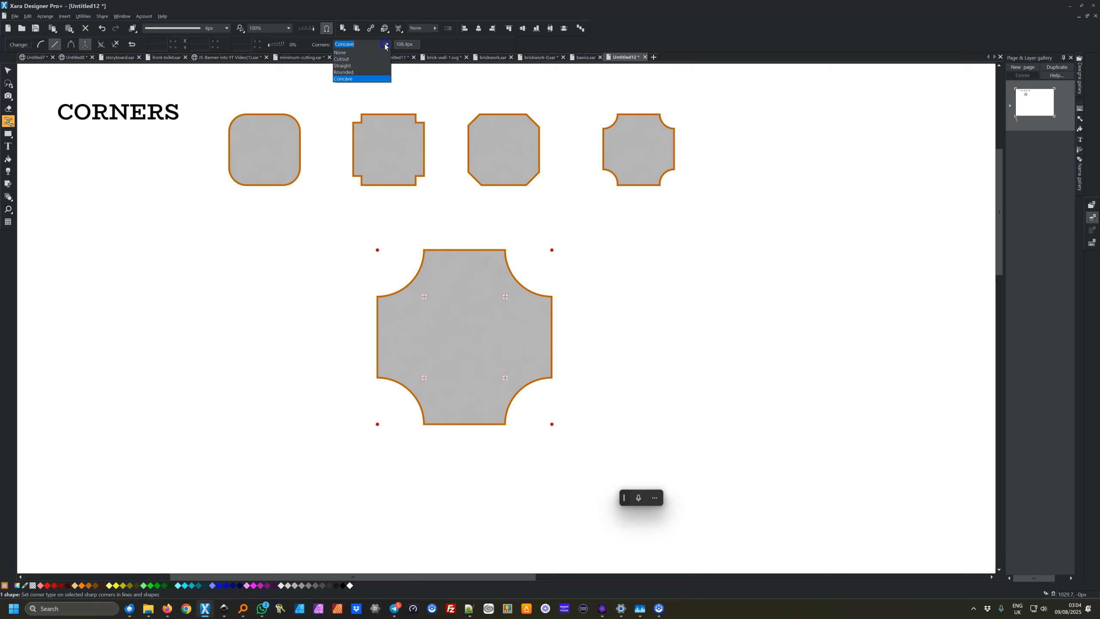
left_click(368, 75)
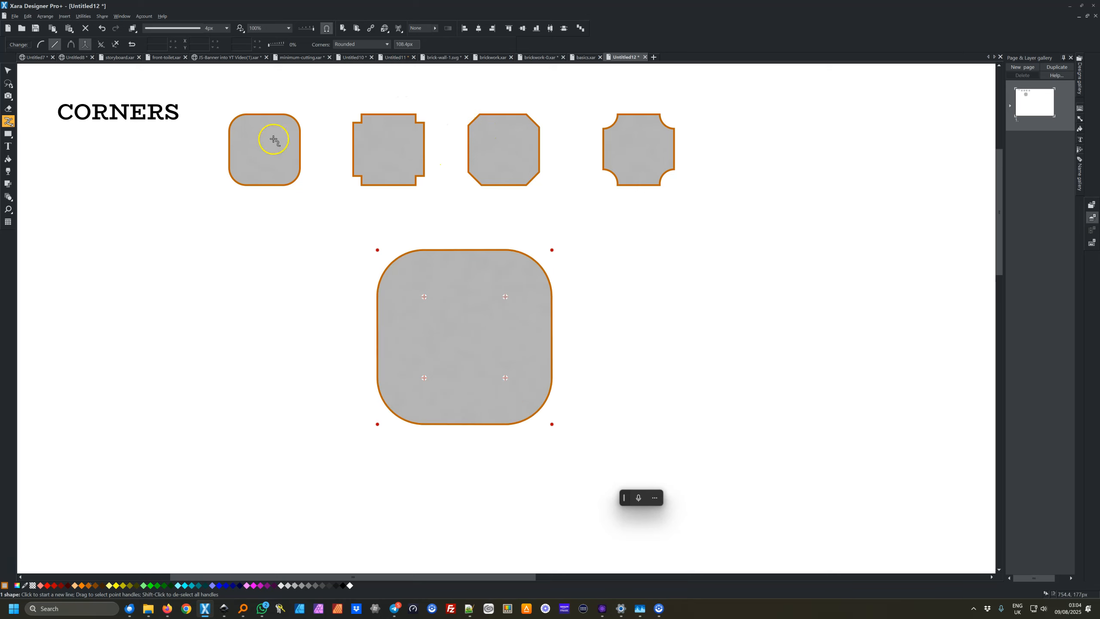
left_click(385, 44)
left_click(373, 79)
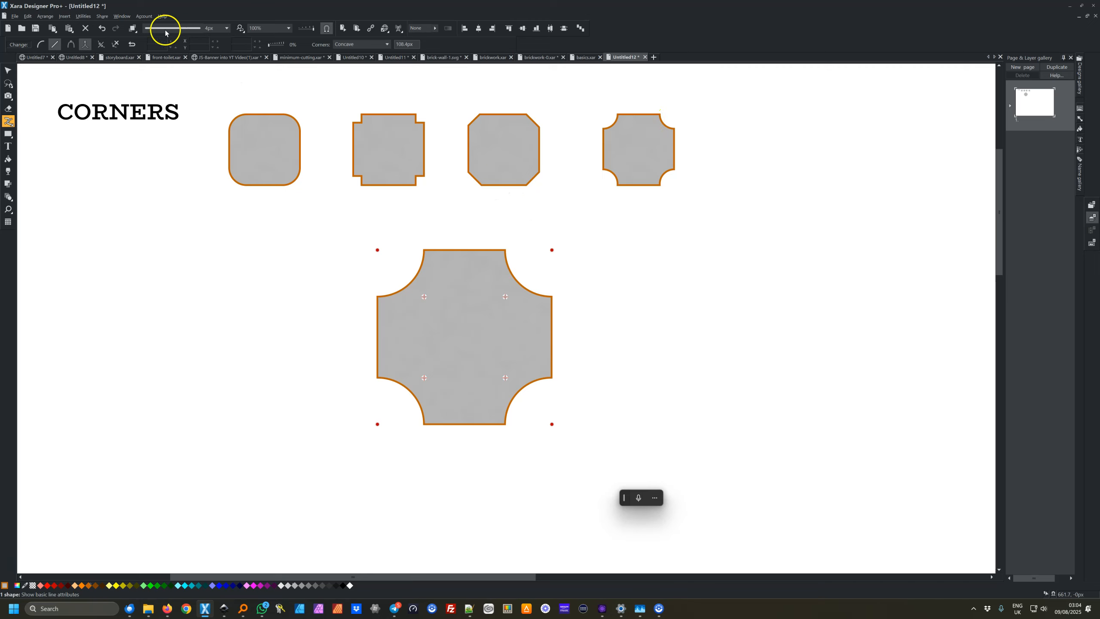
Undo all the corner changes made to the large square
left_click(102, 31)
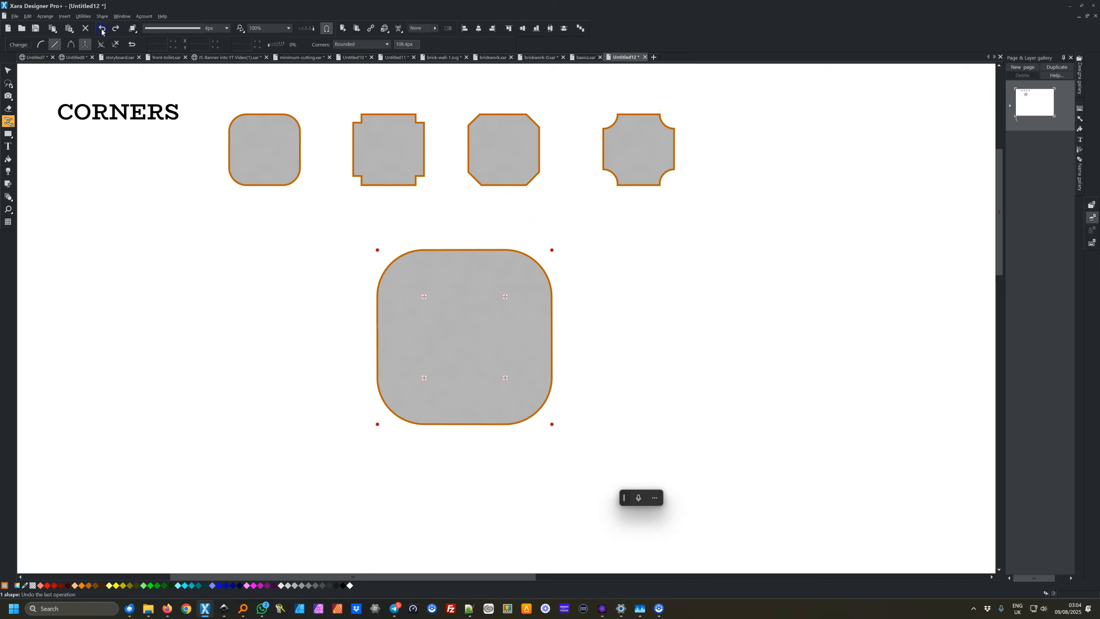
left_click(102, 31)
left_click(102, 31)
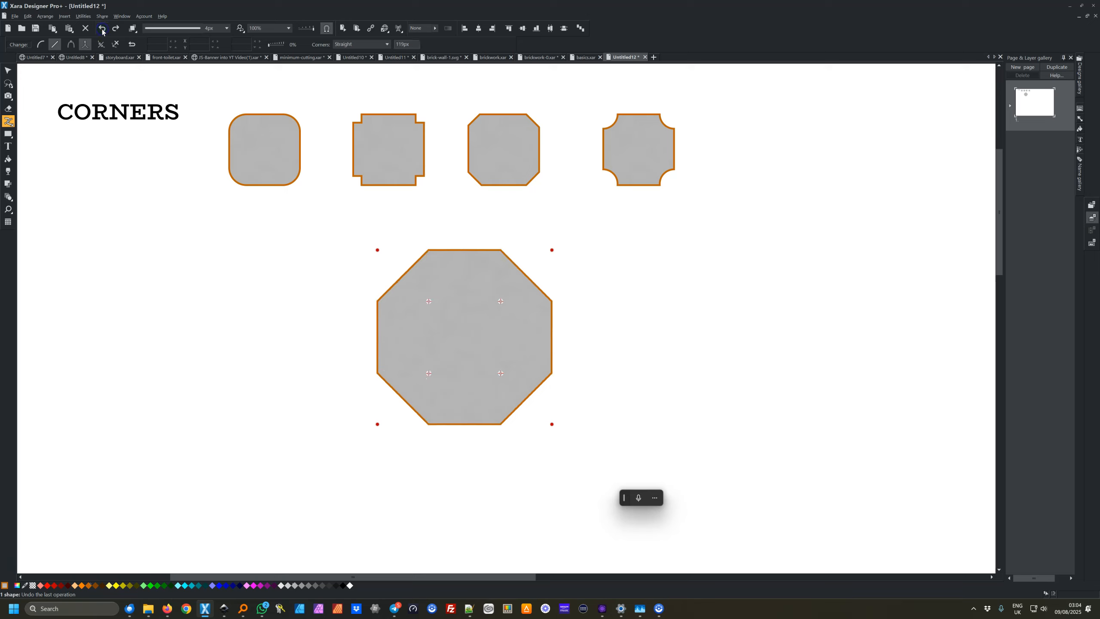
left_click(102, 31)
left_click(102, 31)
left_click(102, 30)
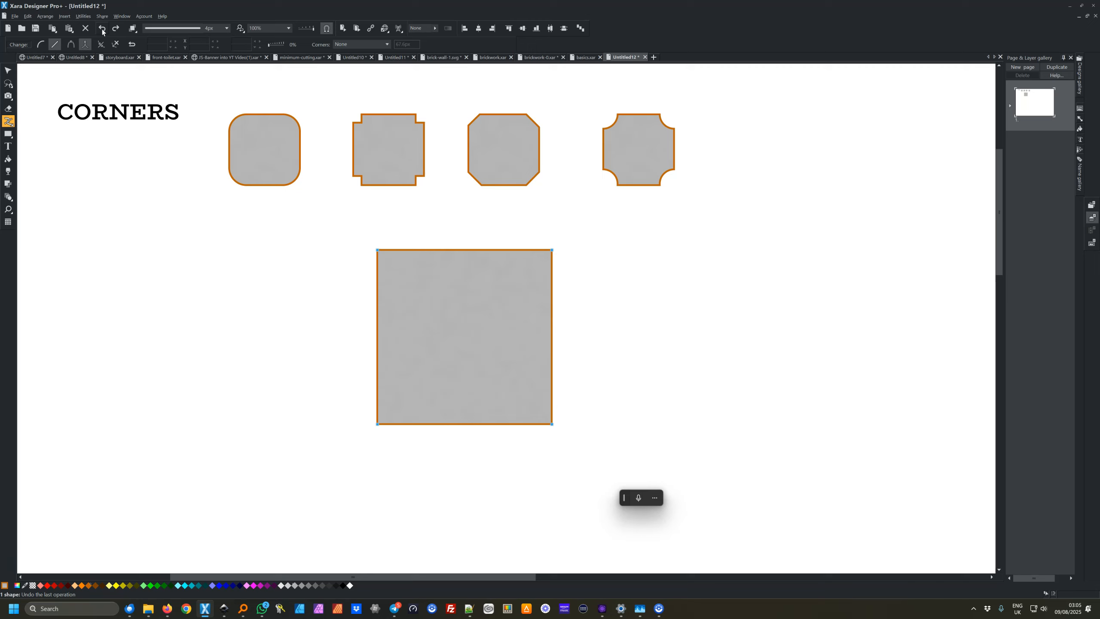
Select the large square's top-left corner, set its corner type to Rounded, and enlarge the rounding
left_click_drag(368, 238, 408, 282)
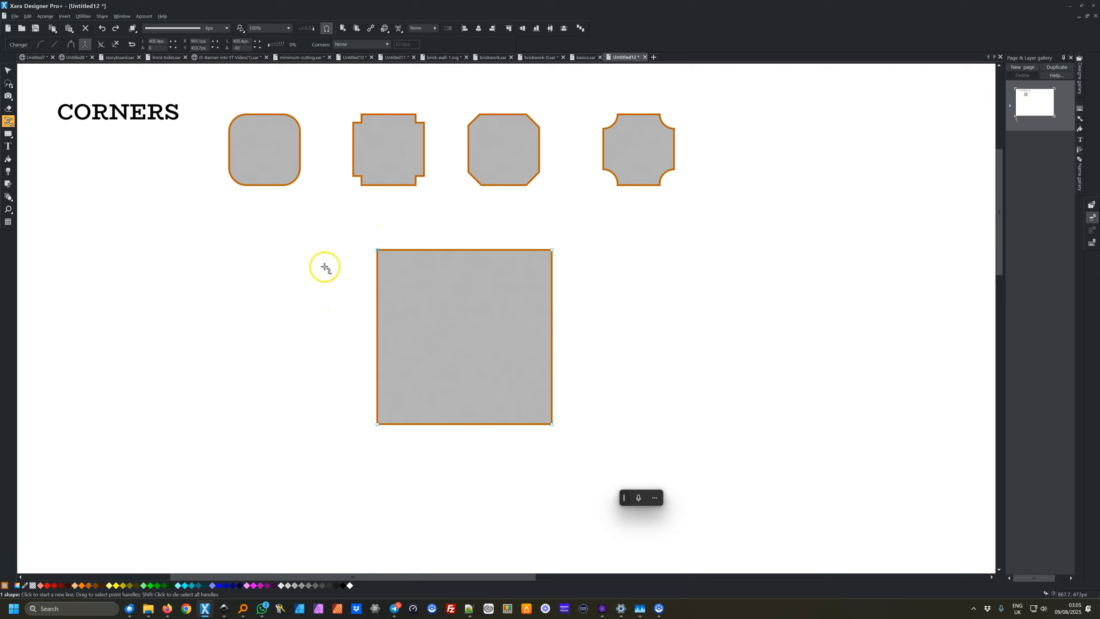
left_click(388, 45)
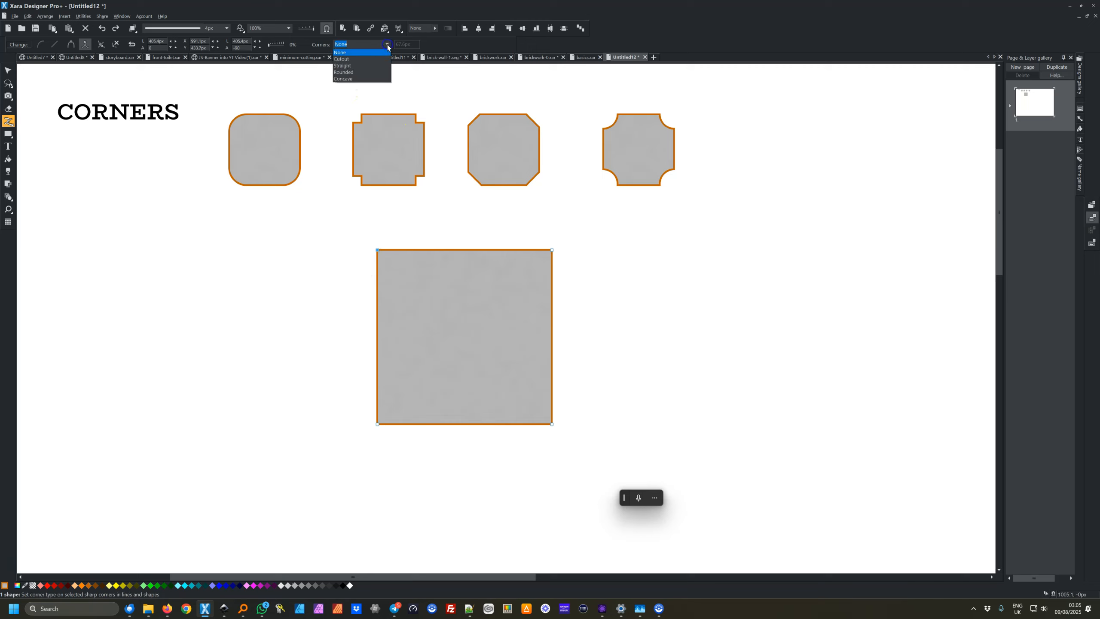
left_click(360, 72)
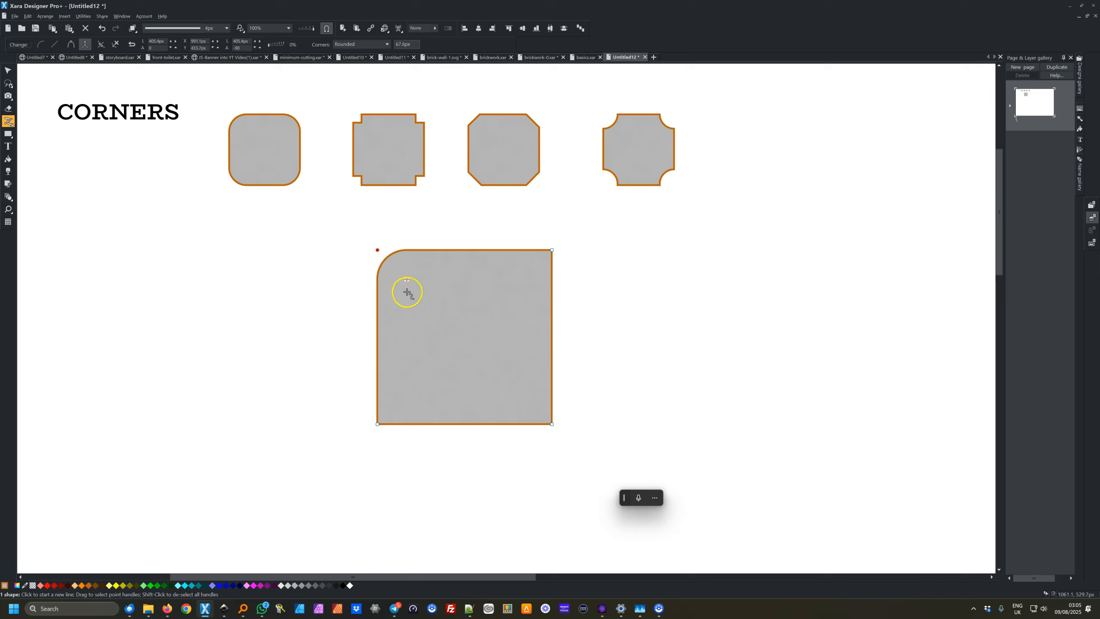
mouse_move(407, 280)
left_mouse_down()
mouse_move(449, 321)
mouse_move(422, 282)
left_mouse_up()
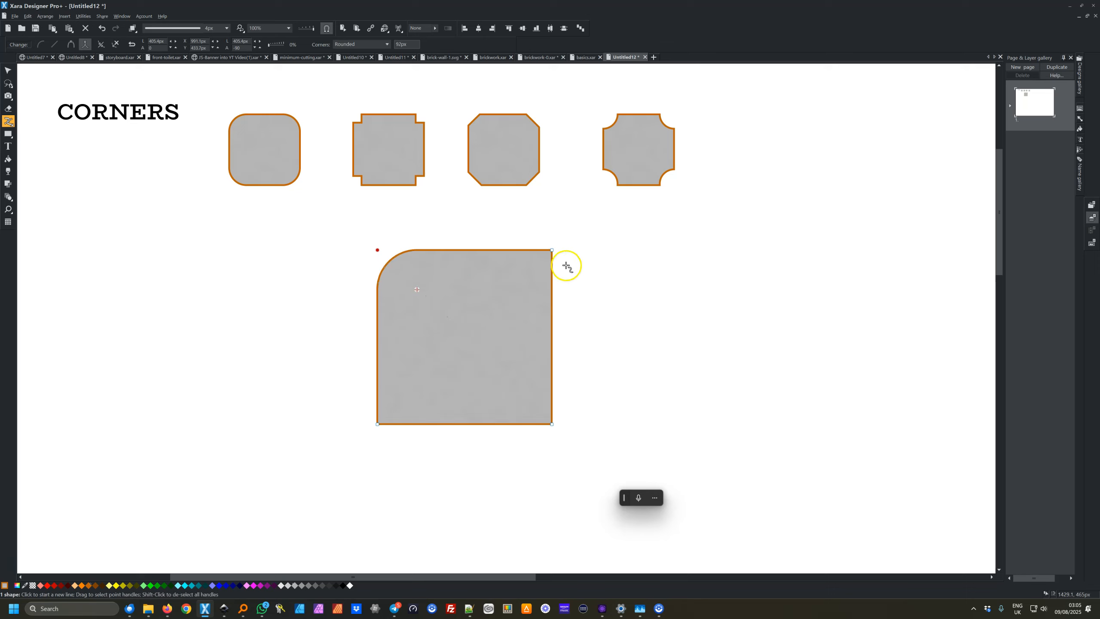
Select the top-right corner, set it to Straight corners, and enlarge the bevel
left_click(552, 250)
left_click(388, 45)
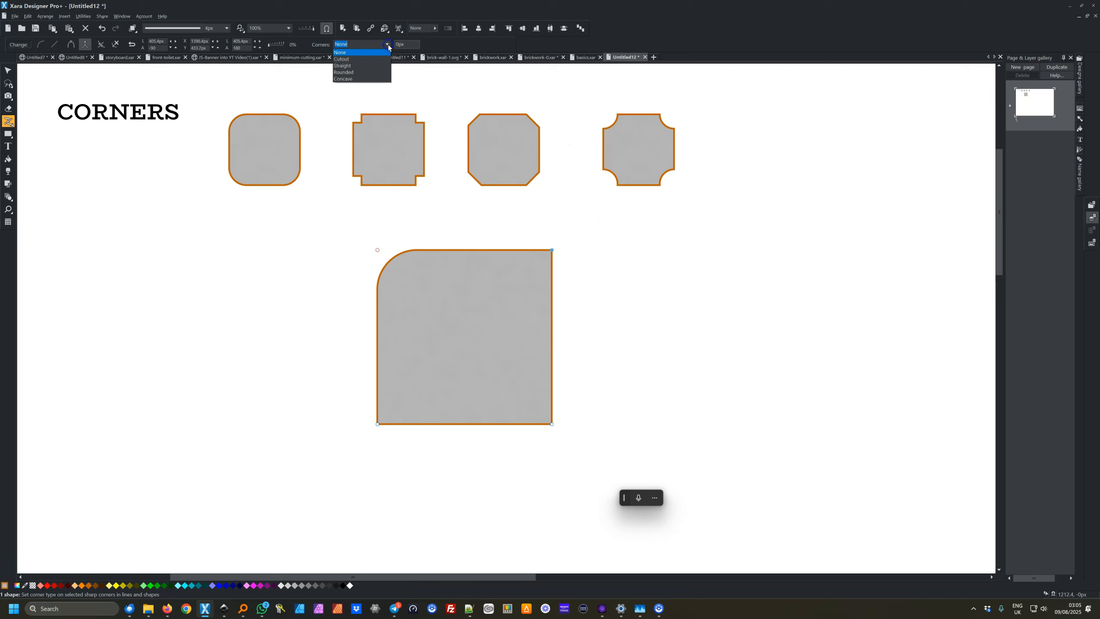
left_click(377, 65)
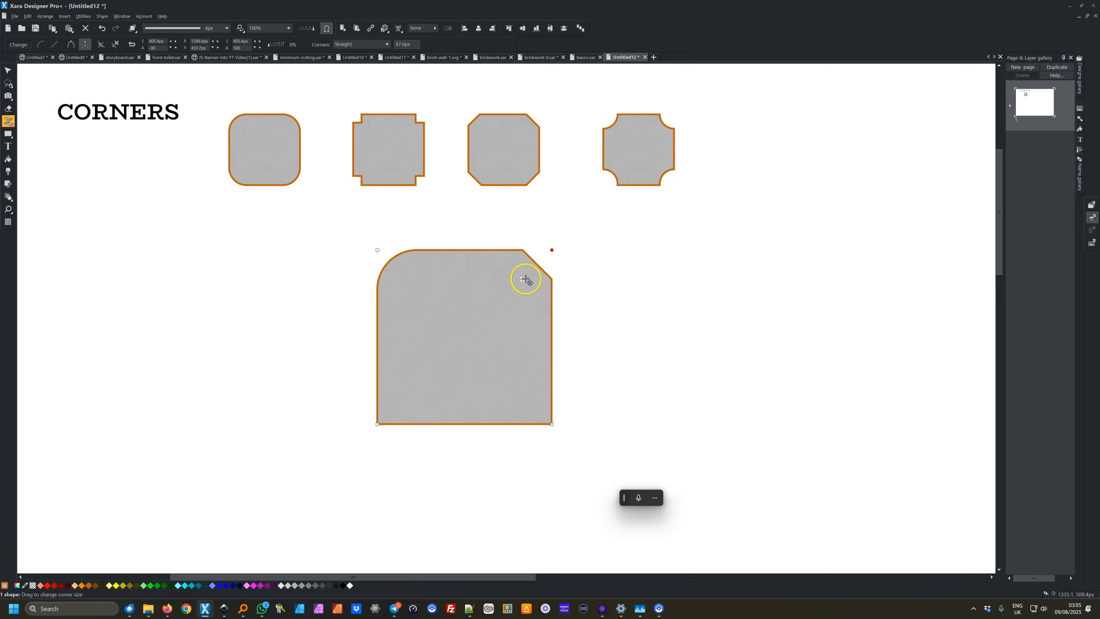
mouse_move(524, 280)
left_mouse_down()
mouse_move(494, 300)
mouse_move(505, 287)
left_mouse_up()
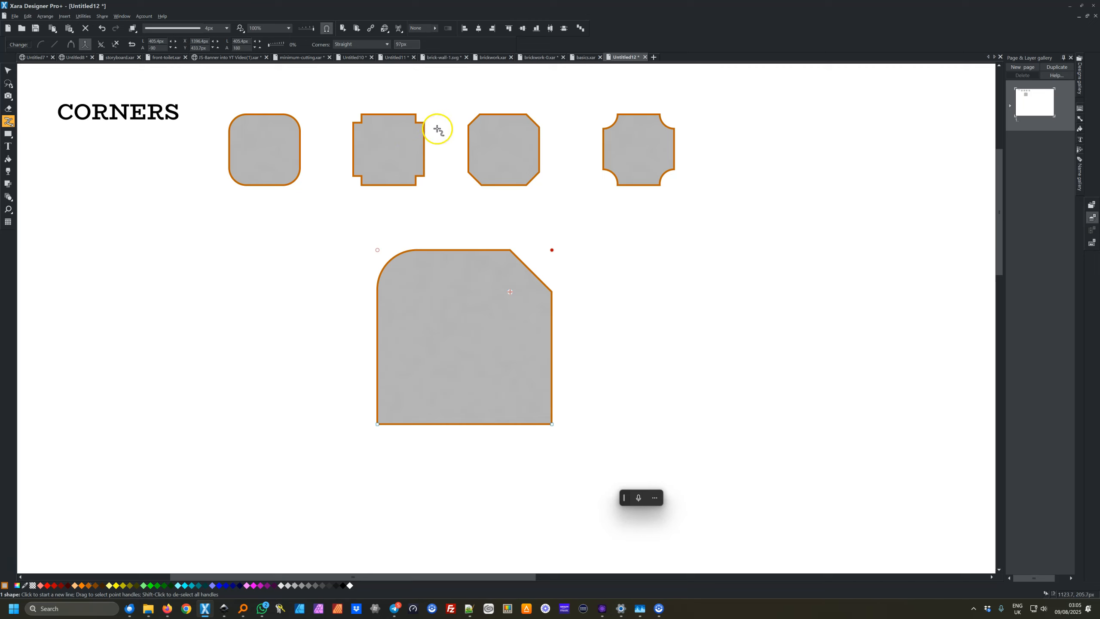
Select the bottom-left corner, set it to Cutout, and enlarge the notch
left_click(353, 470)
left_click_drag(354, 469, 407, 397)
left_click(387, 44)
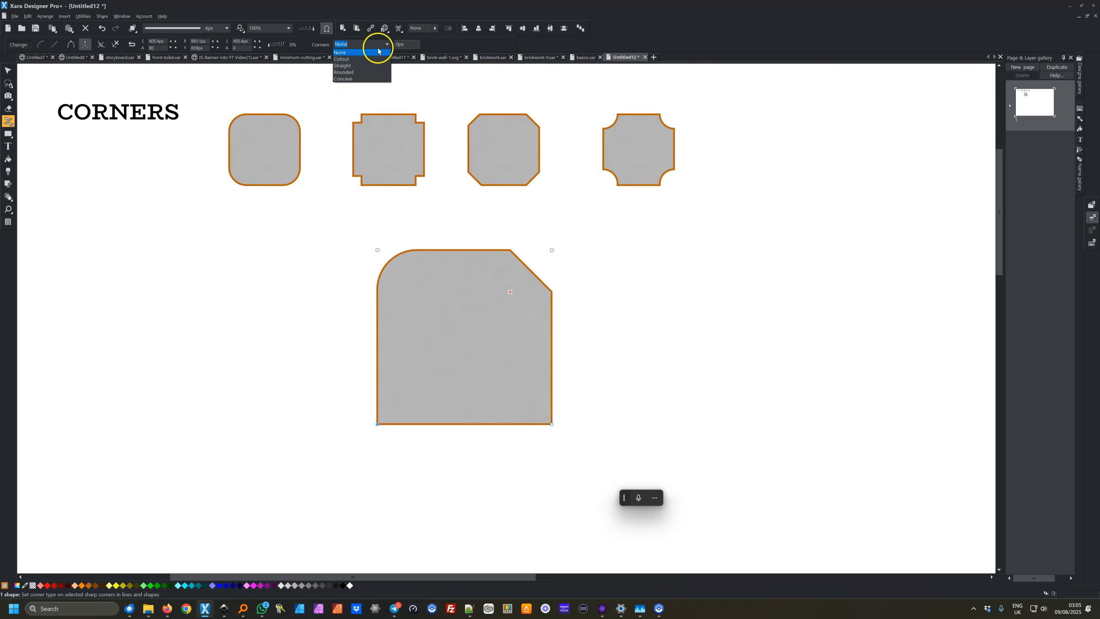
left_click(358, 59)
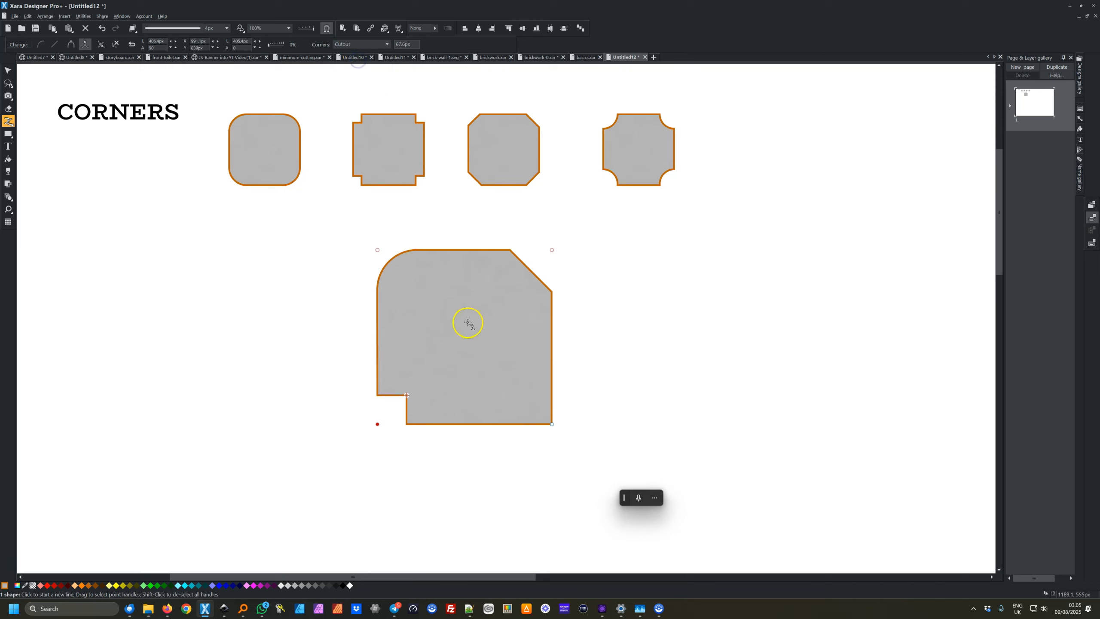
left_click_drag(407, 395, 446, 355)
Select the bottom-right corner, set it to Concave, and enlarge the concave corner to about 118.6px
left_click_drag(517, 441, 576, 411)
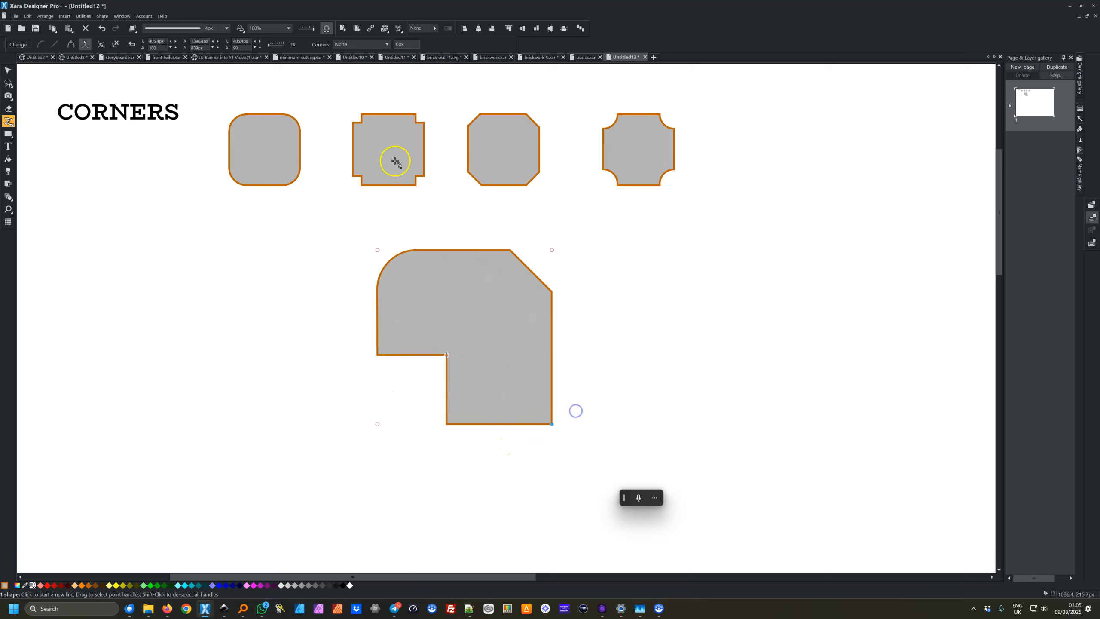
left_click(387, 45)
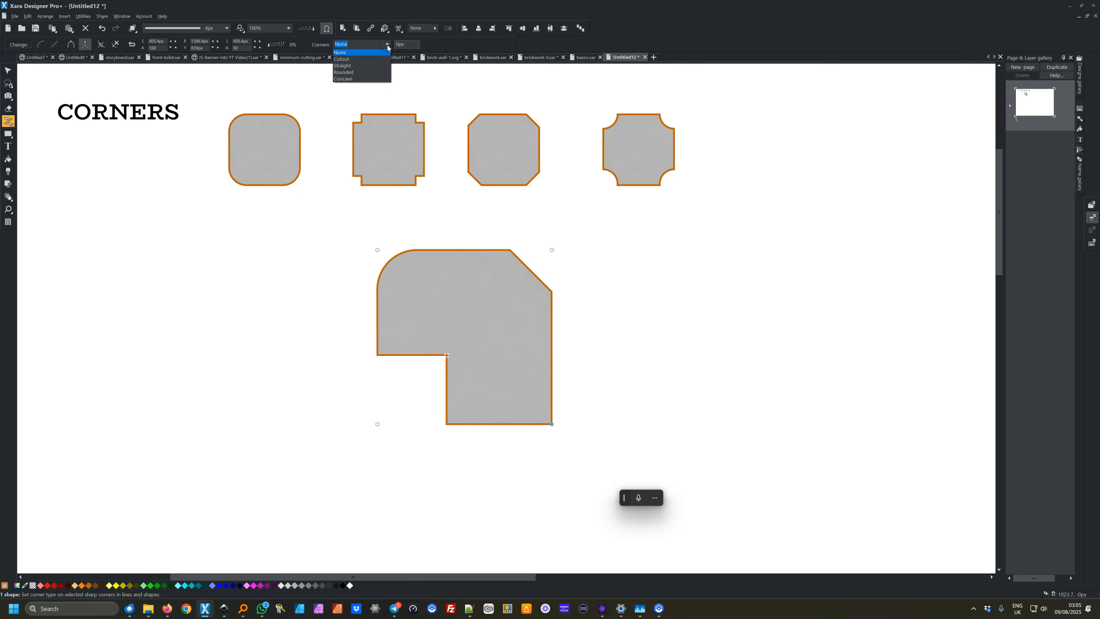
left_click(353, 80)
left_click_drag(523, 396, 501, 373)
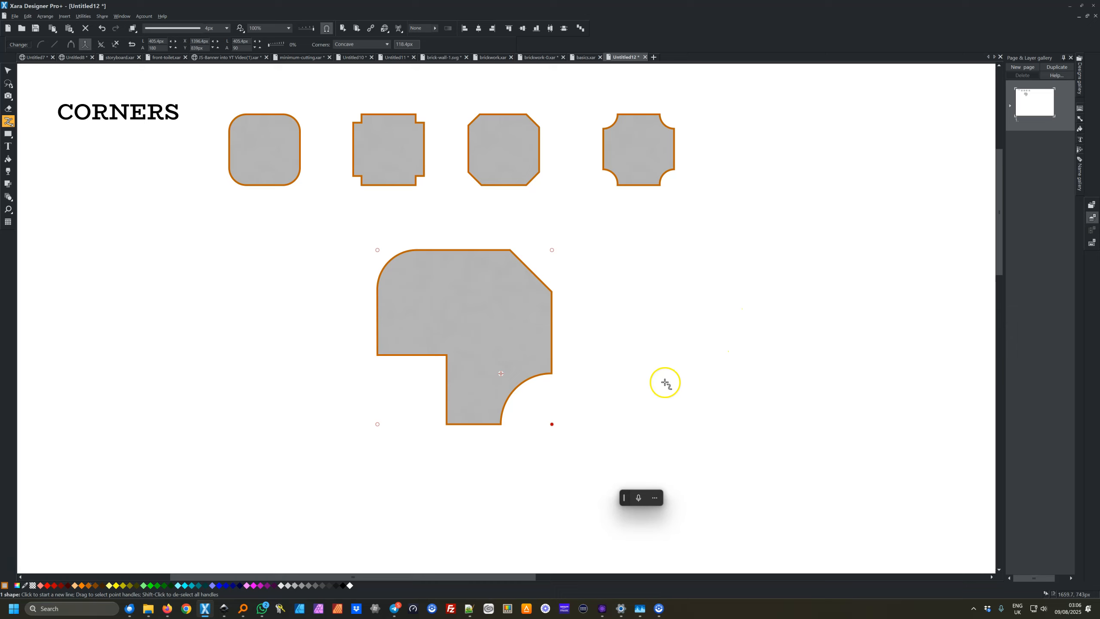
Add a point on the square's top edge, pull it up into a peak, and give it a Rounded corner
mouse_move(8, 122)
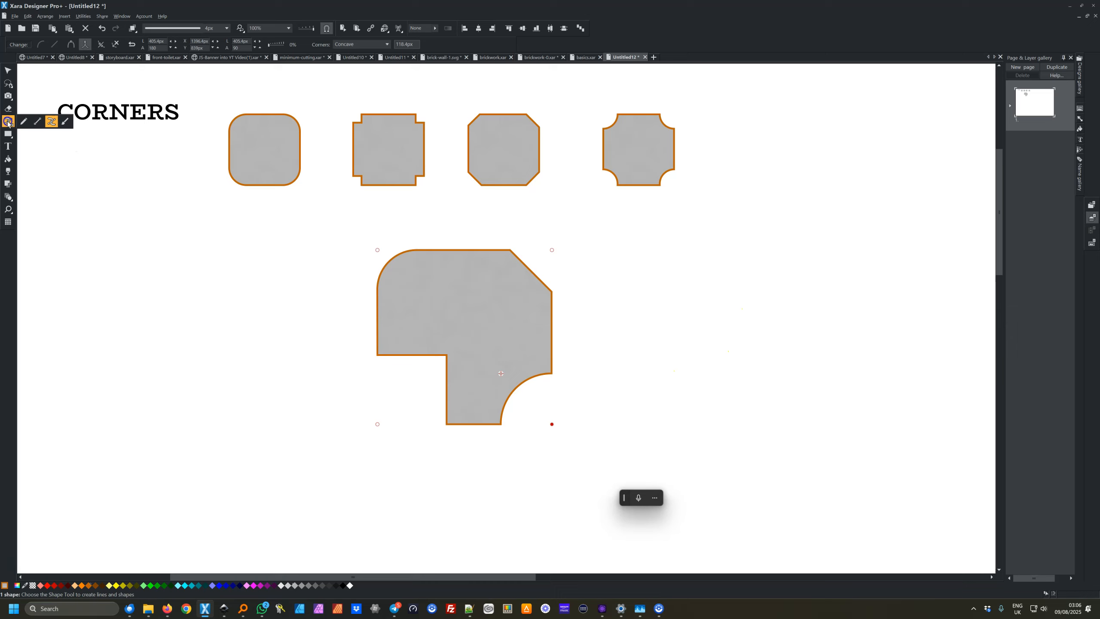
left_click(458, 251)
left_click_drag(459, 251, 460, 220)
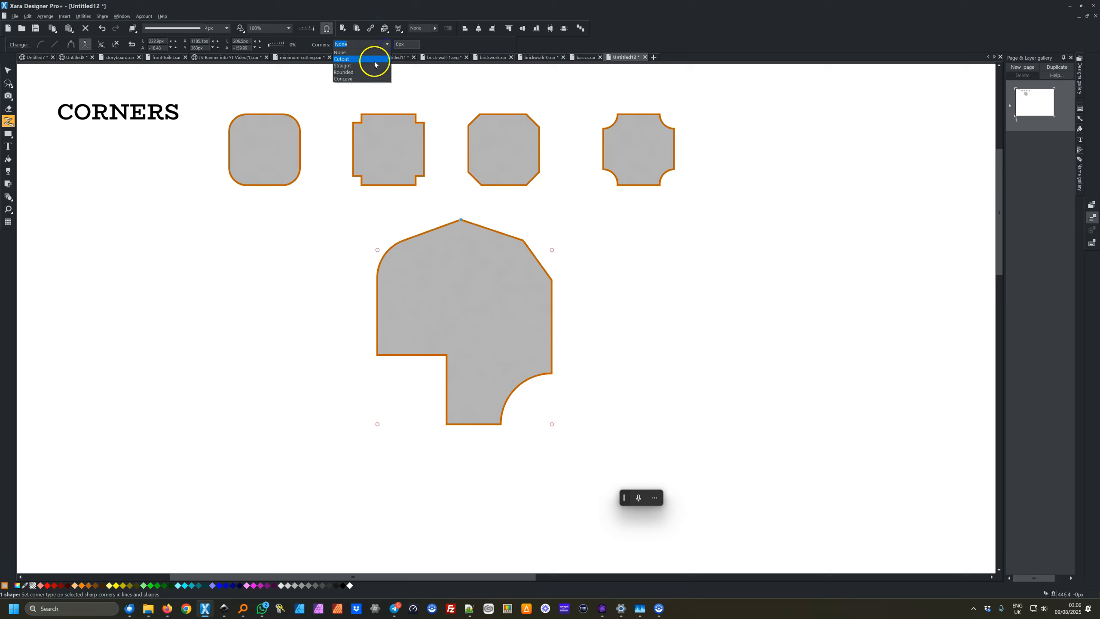
left_click(368, 72)
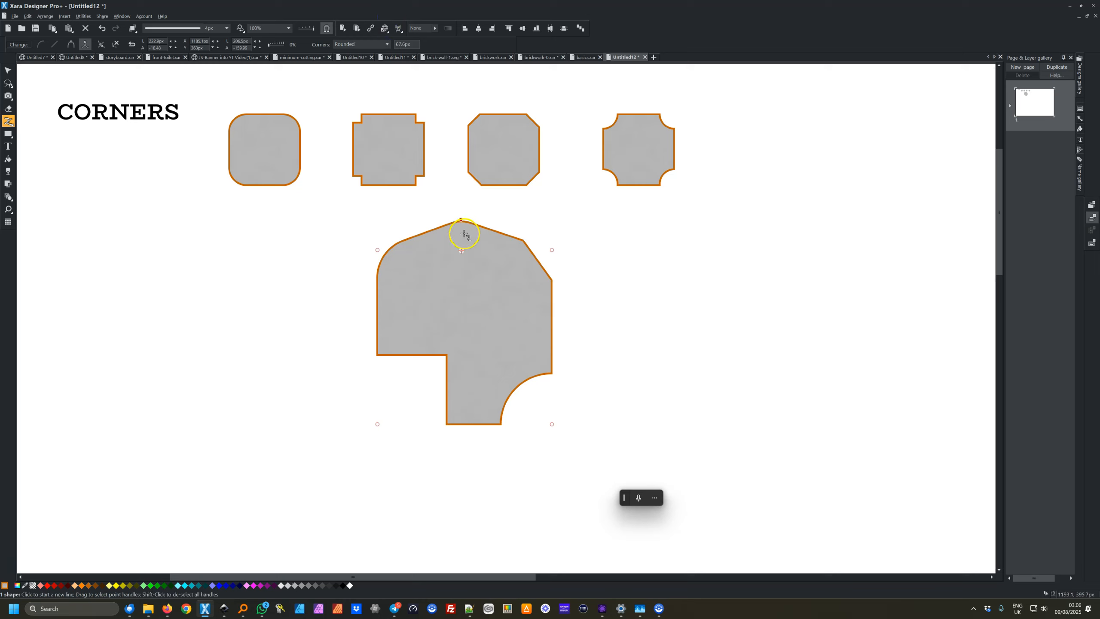
left_click_drag(458, 249, 470, 288)
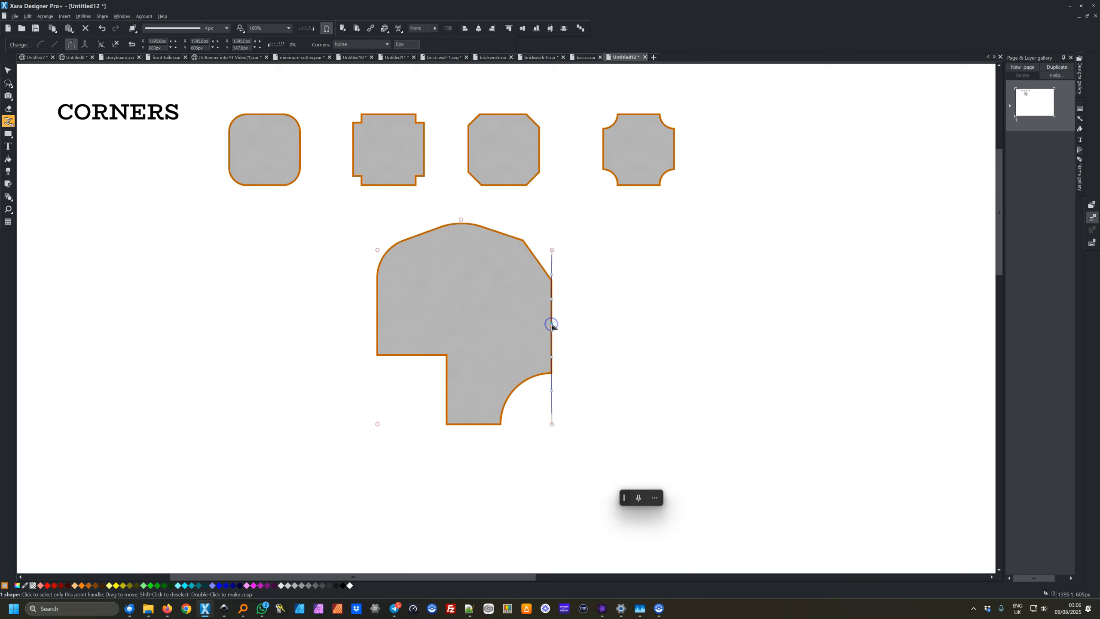
Drag a point on the right edge far outward to form a pointed curved bulge
left_click_drag(551, 324, 719, 293)
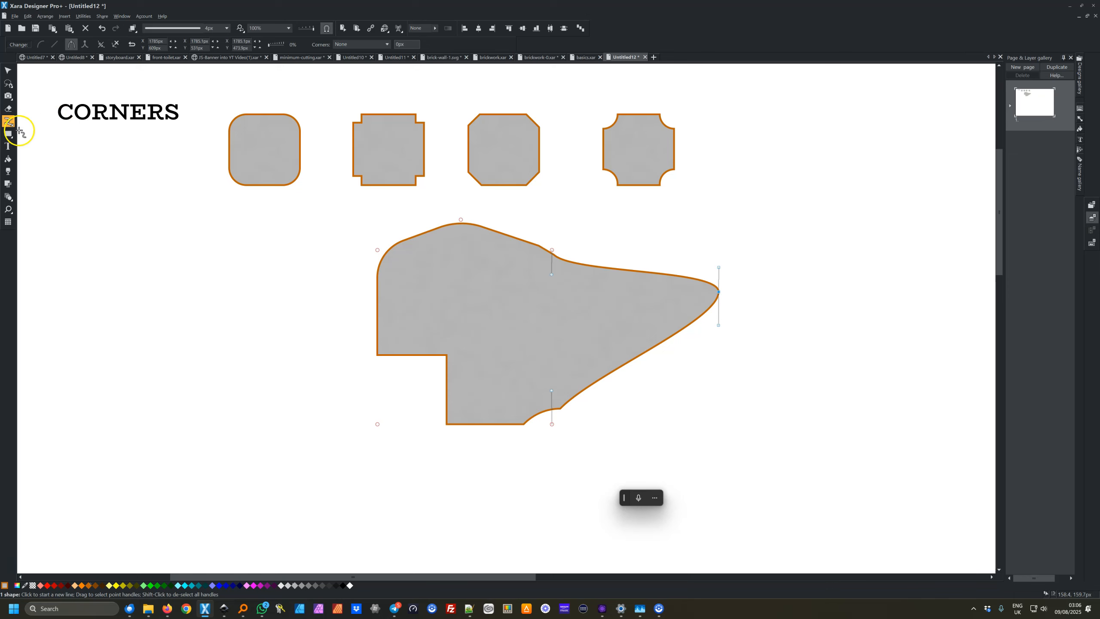
key("F2")
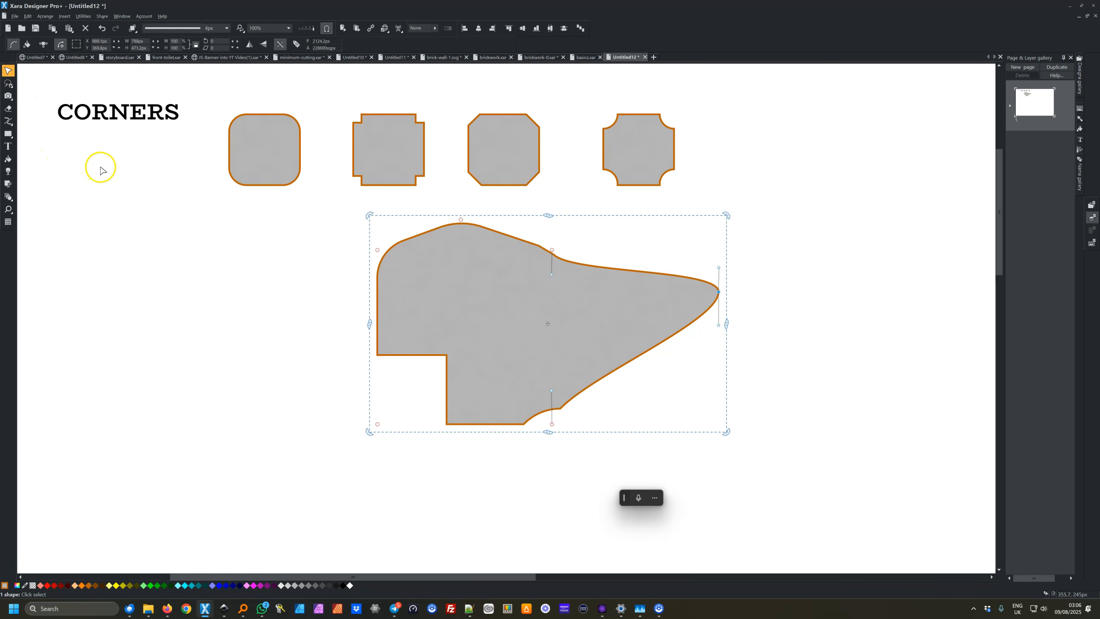
left_click(8, 121)
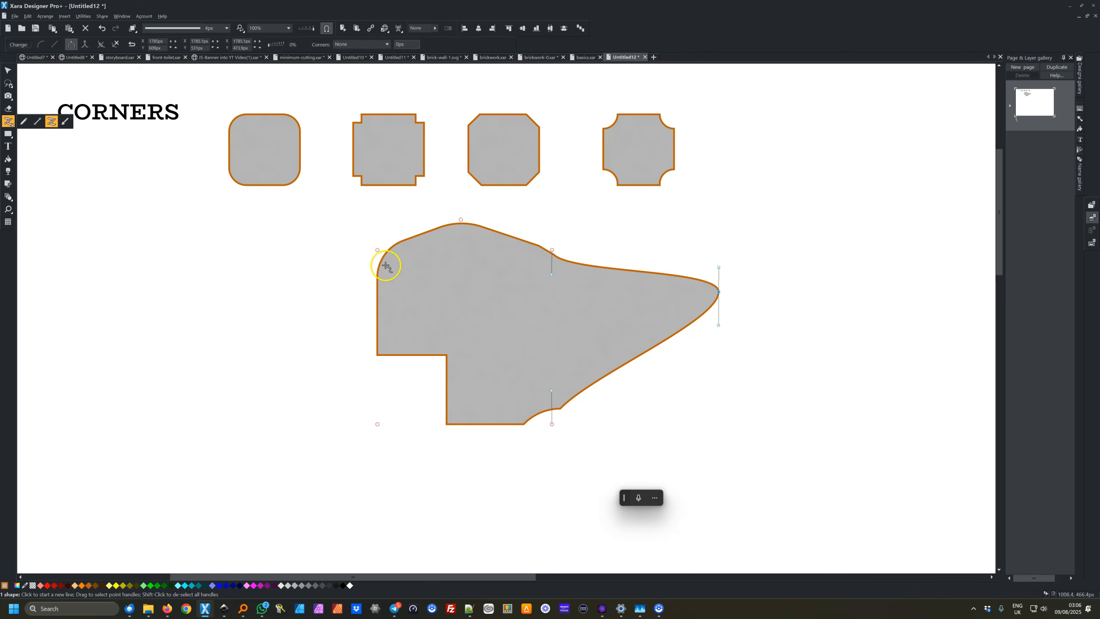
Drag the top-left, top, right and bottom-right points inward to reshape the outline with its styled corners
mouse_move(378, 251)
left_mouse_down()
mouse_move(363, 289)
mouse_move(378, 248)
mouse_move(411, 217)
mouse_move(368, 248)
mouse_move(422, 221)
mouse_move(348, 280)
mouse_move(351, 346)
mouse_move(359, 285)
mouse_move(397, 251)
mouse_move(523, 241)
mouse_move(509, 252)
mouse_move(560, 208)
mouse_move(540, 206)
mouse_move(474, 246)
mouse_move(396, 244)
left_mouse_up()
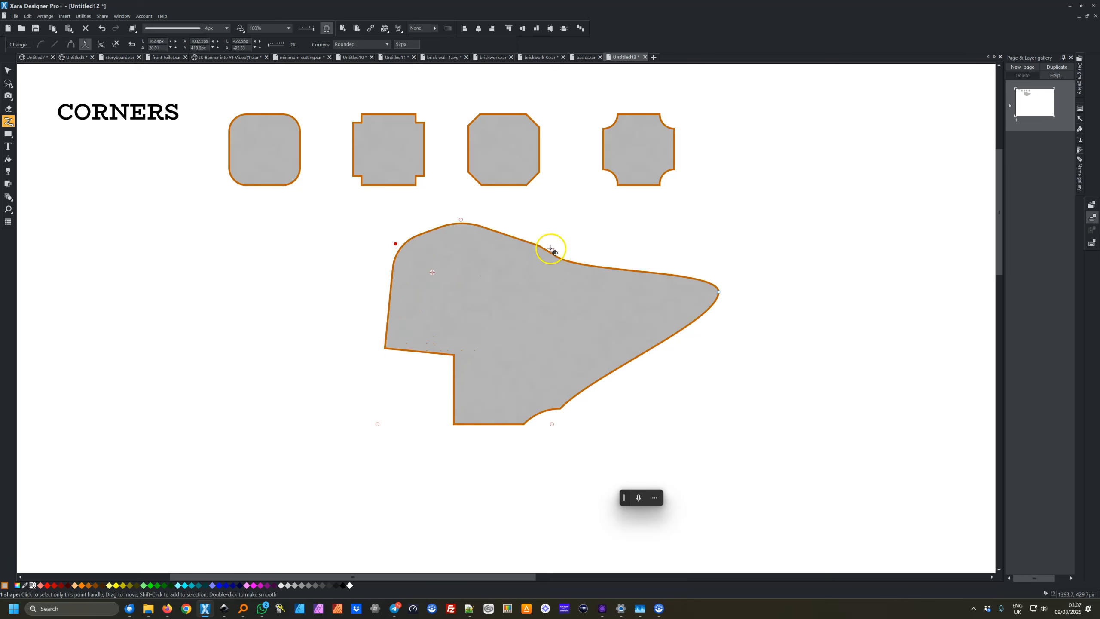
left_click_drag(553, 251, 479, 253)
left_click_drag(719, 294, 618, 290)
left_click(555, 420)
left_click_drag(555, 420, 590, 363)
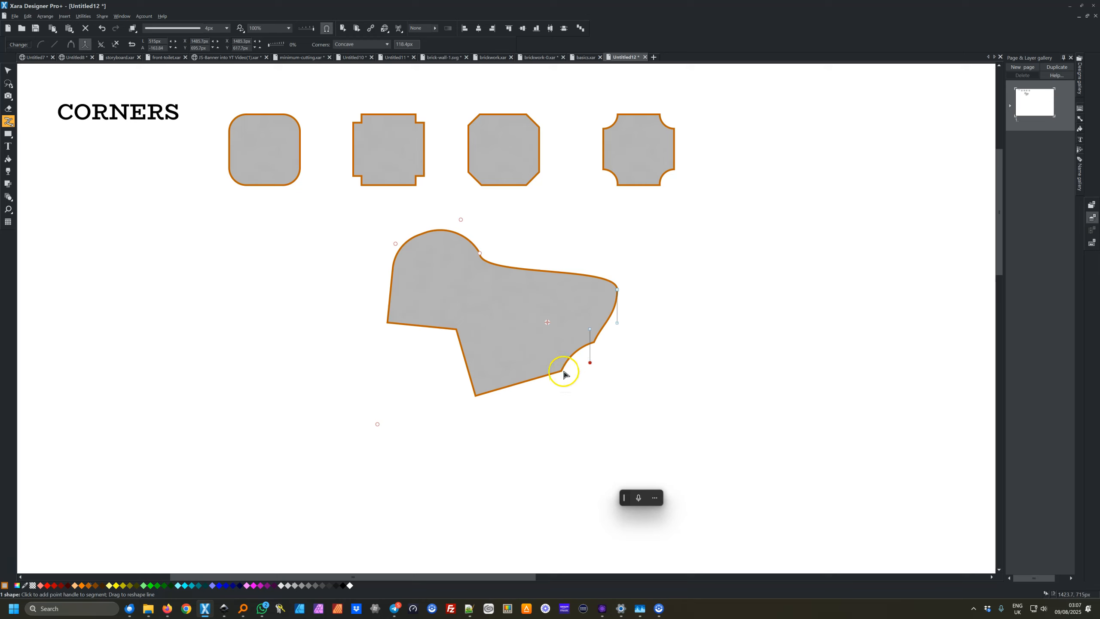
Move the lower-left points, drag a curve handle to twist the shape, and deselect it with the Selector tool
left_click_drag(481, 394, 363, 408)
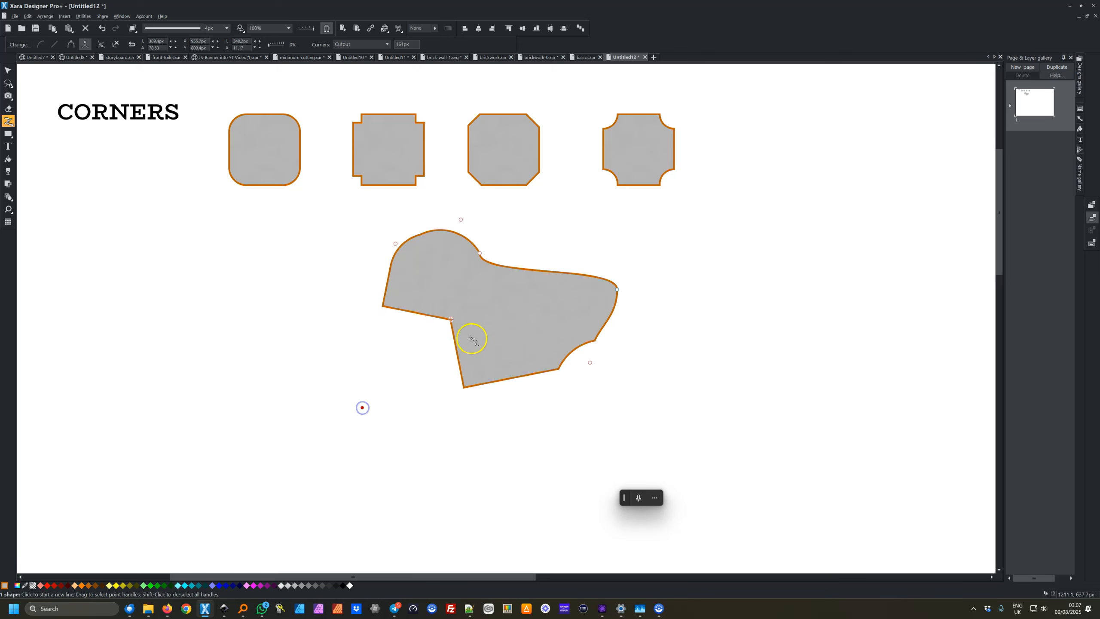
left_click_drag(450, 319, 482, 330)
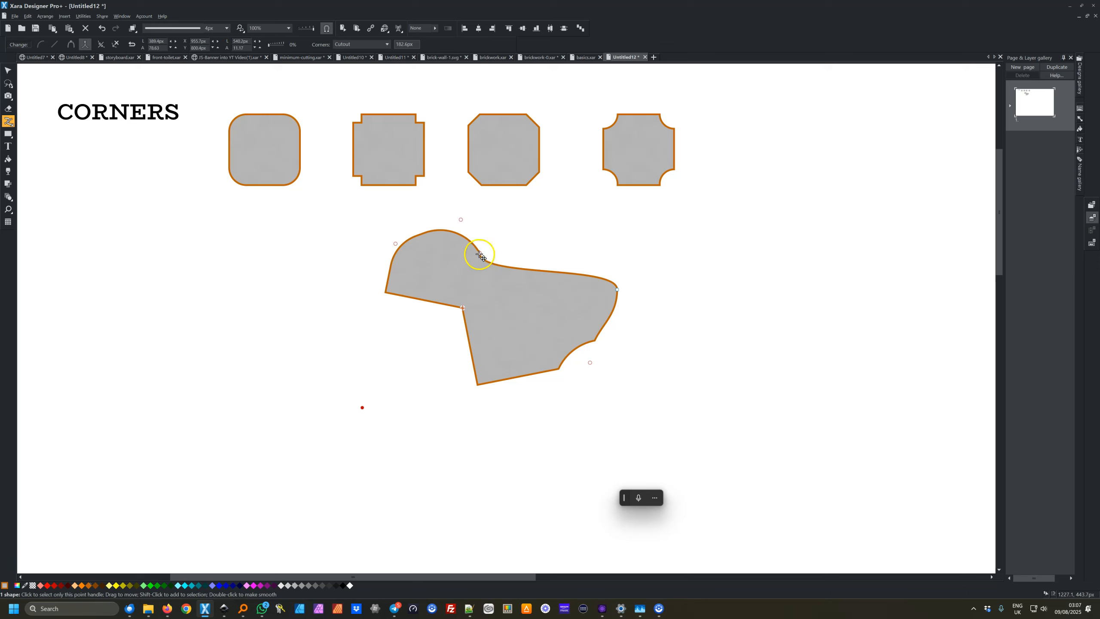
left_click(482, 256)
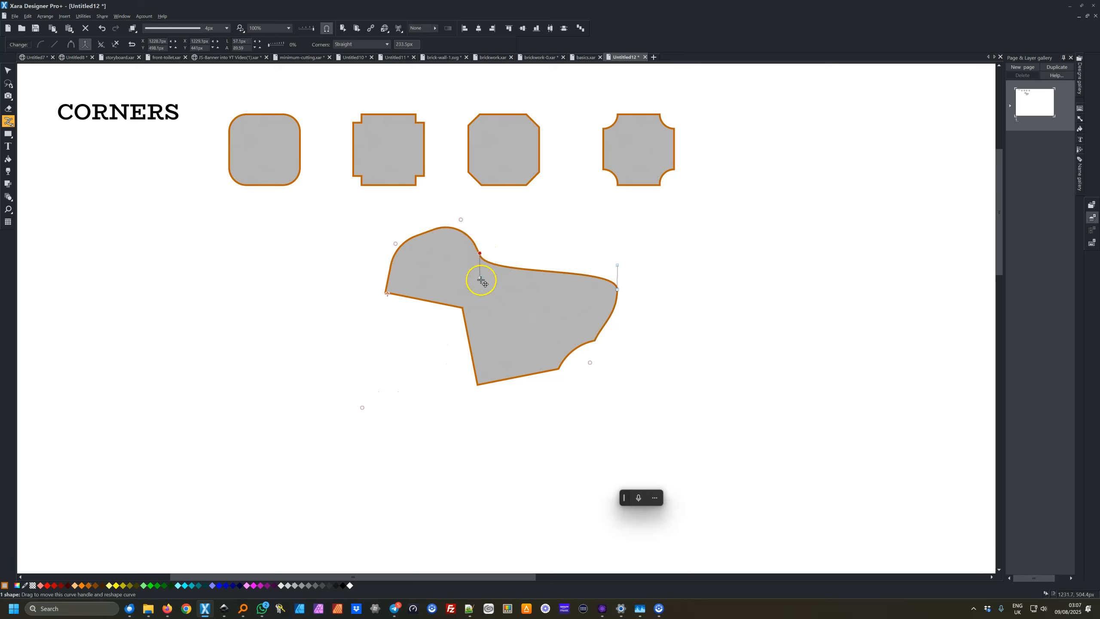
left_click_drag(482, 279, 328, 439)
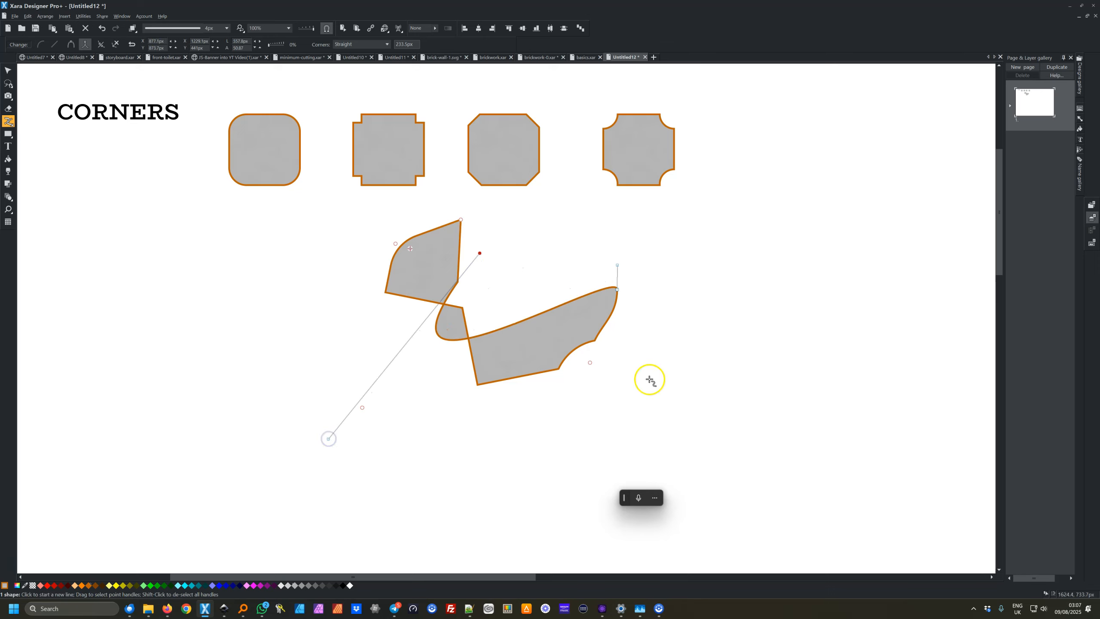
left_click(9, 71)
left_click(363, 210)
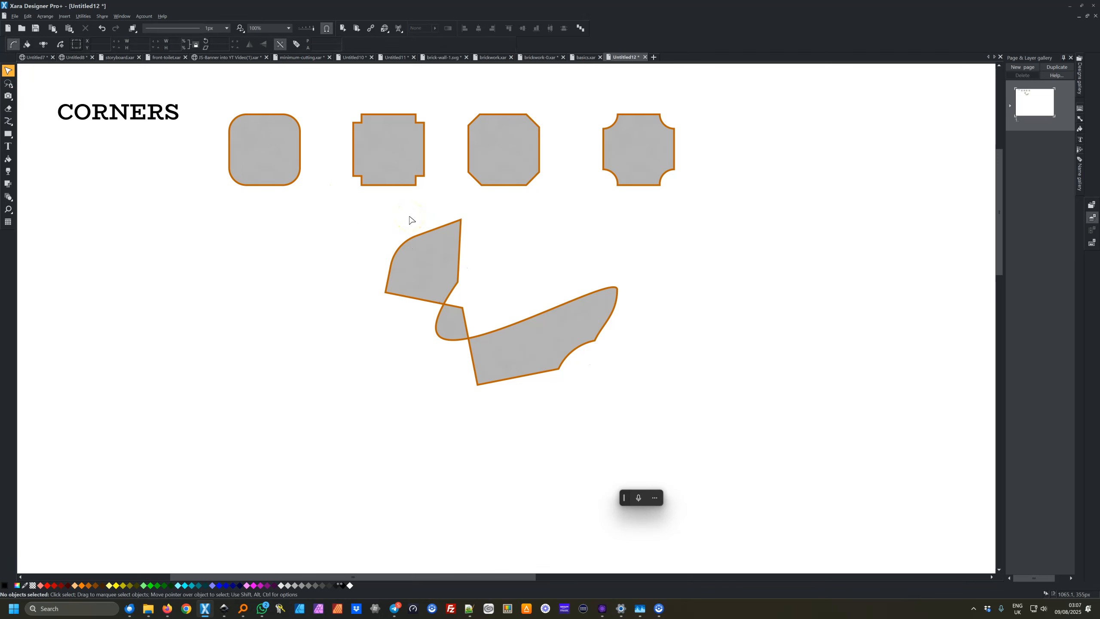